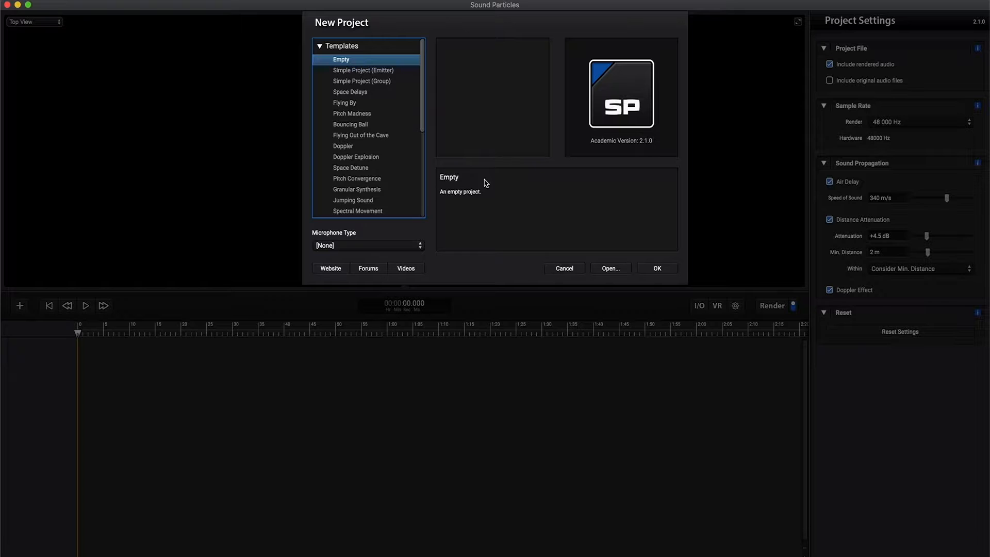
# Create an empty project and add the Rotating Ring preset from the audio/particles presets.
pyautogui.click(652, 270)
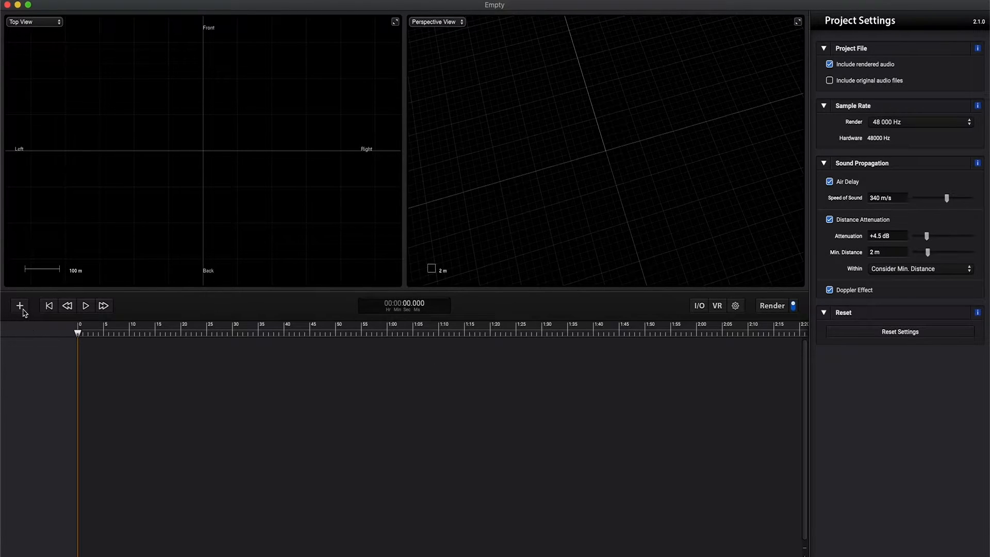
pyautogui.click(20, 306)
pyautogui.moveTo(60, 392)
pyautogui.moveTo(183, 392)
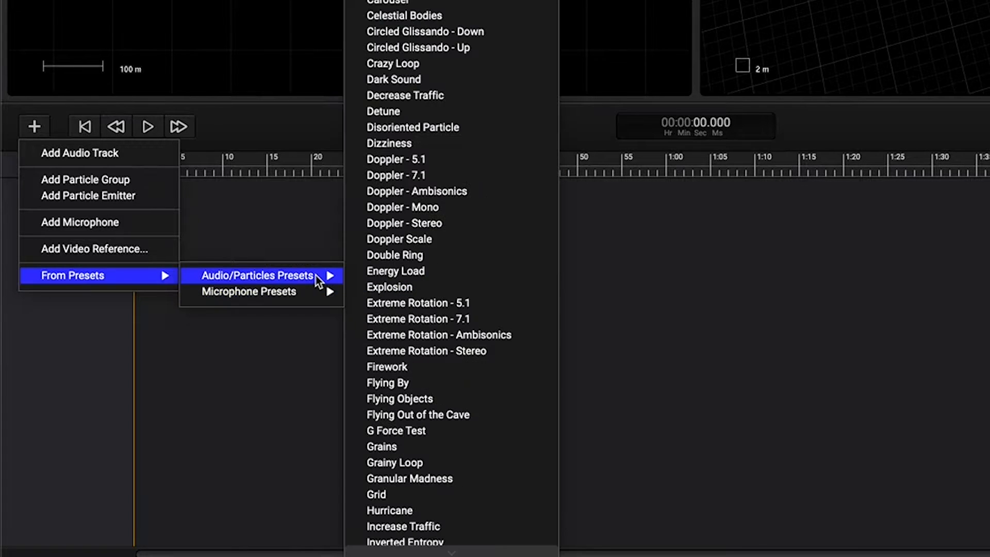
pyautogui.scroll(-5, 441, 260)
pyautogui.scroll(5, 444, 256)
pyautogui.scroll(-12, 443, 256)
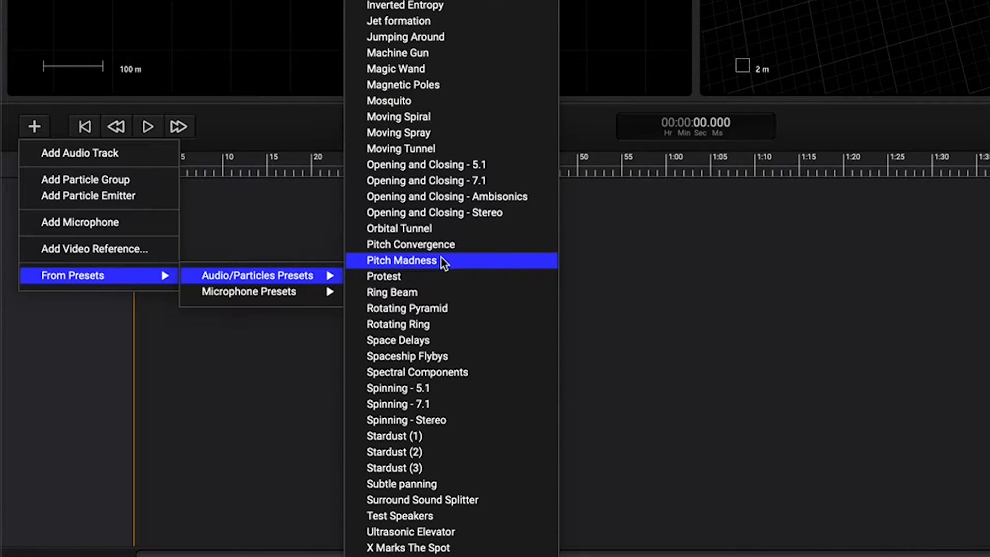
pyautogui.click(426, 325)
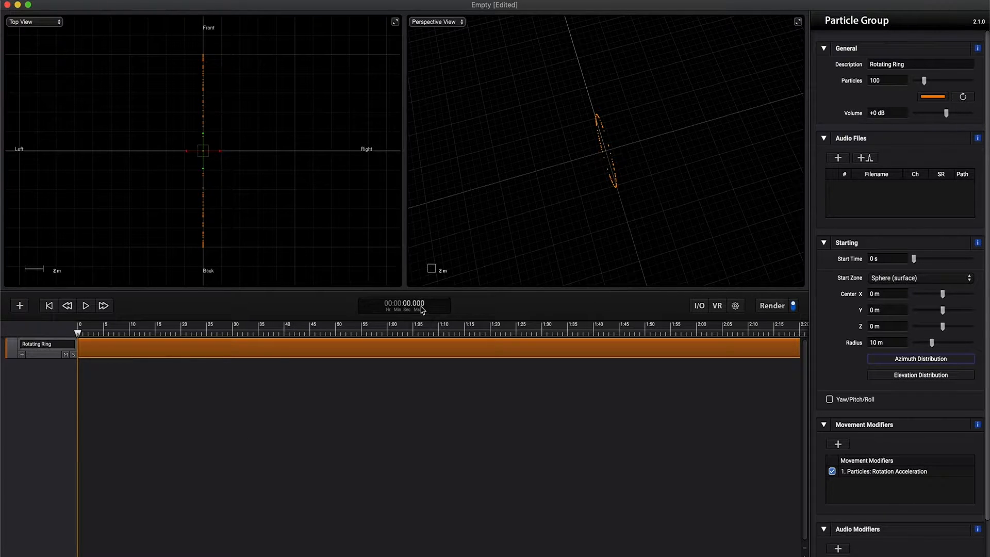
# Change the Rotating Ring's azimuth distribution to Uniform and apply it.
pyautogui.moveTo(621, 170); pyautogui.dragTo(624, 162)
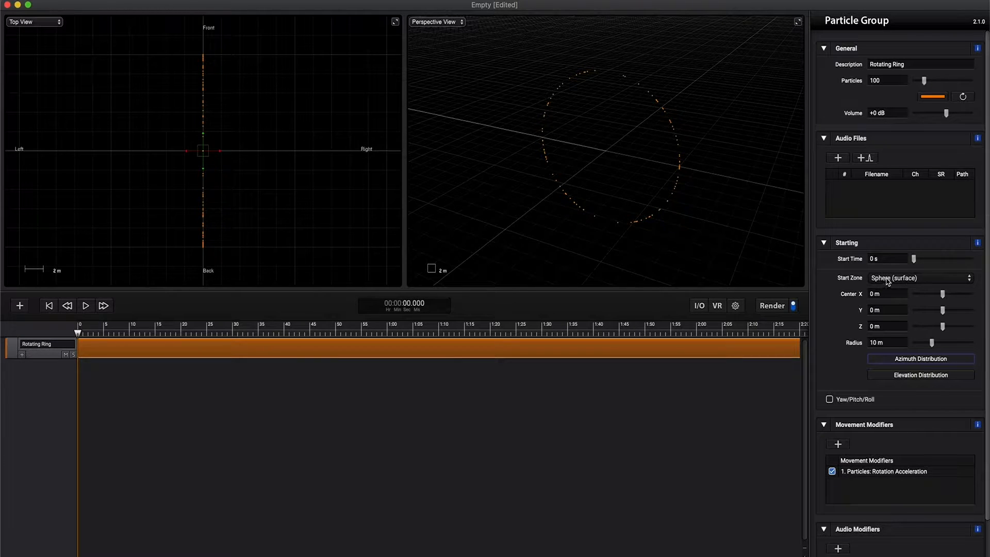
pyautogui.click(892, 360)
pyautogui.click(839, 94)
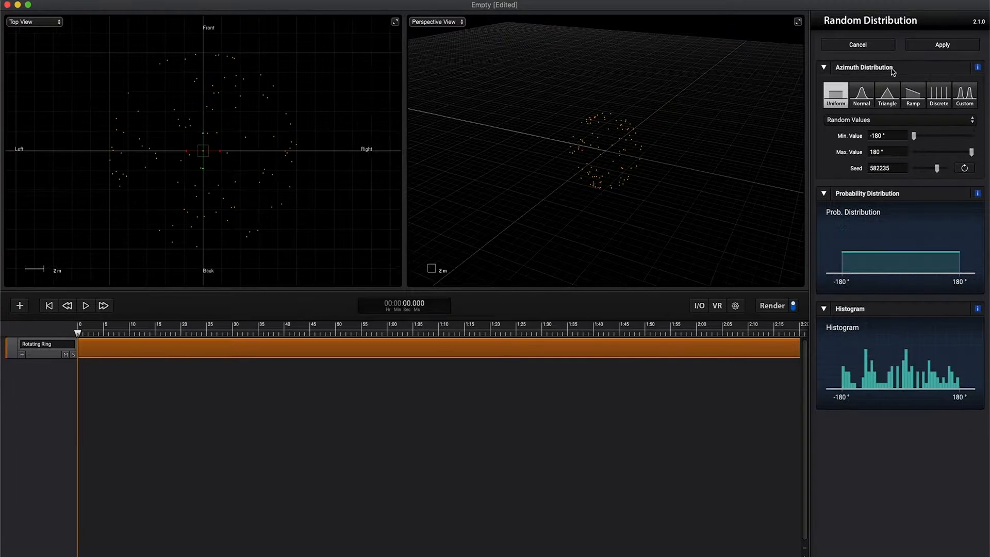
pyautogui.click(938, 45)
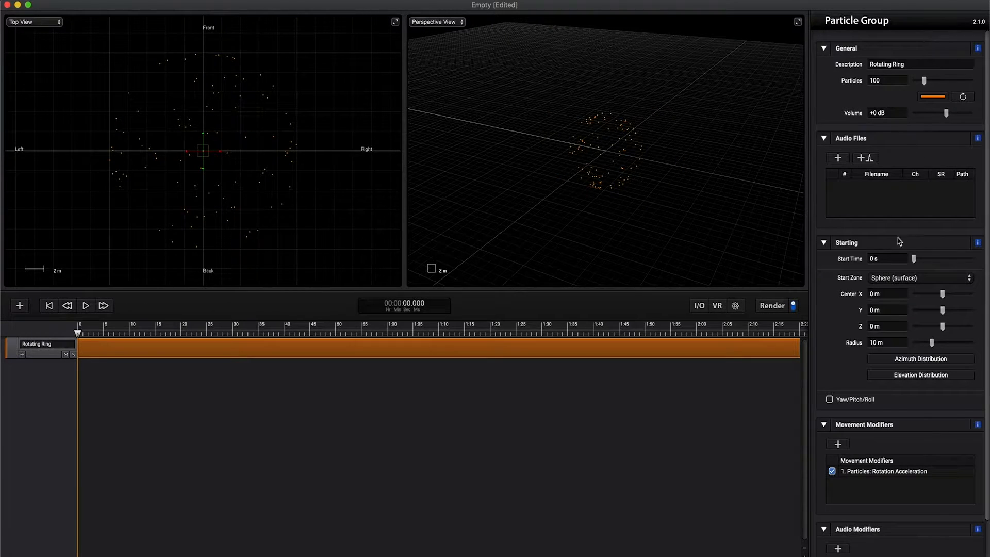
# Set the ring's azimuth distribution to Discrete with possible values 0 and 180, and apply it.
pyautogui.click(906, 360)
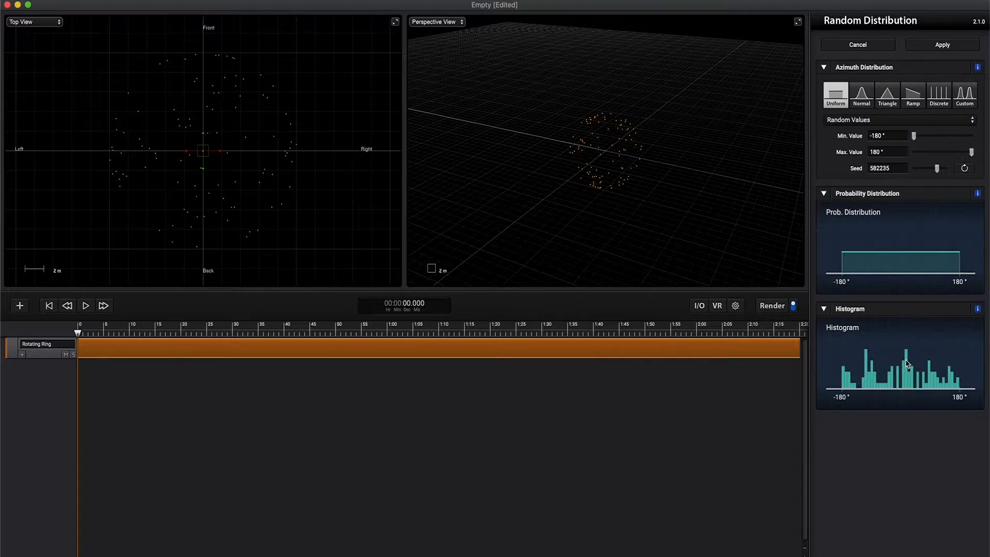
pyautogui.click(936, 96)
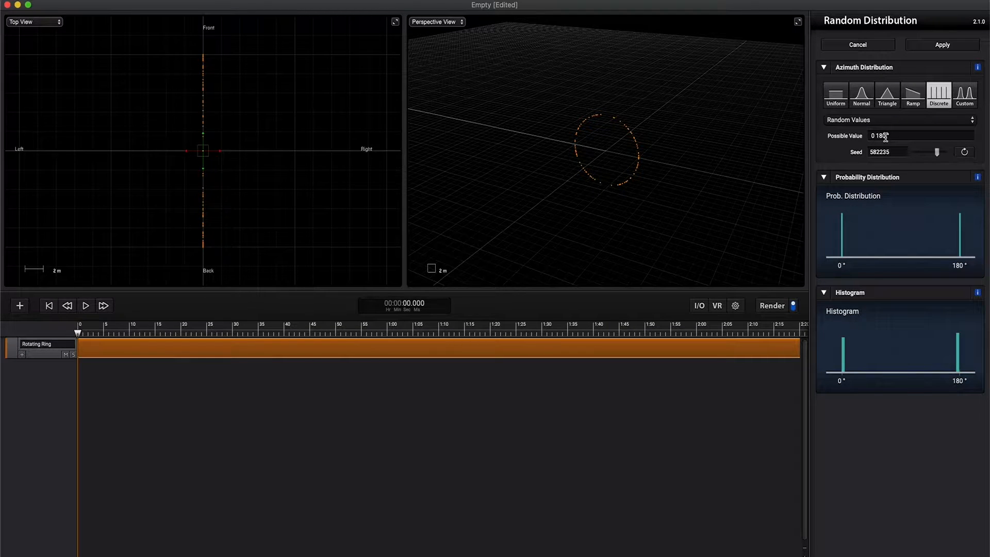
pyautogui.click(932, 48)
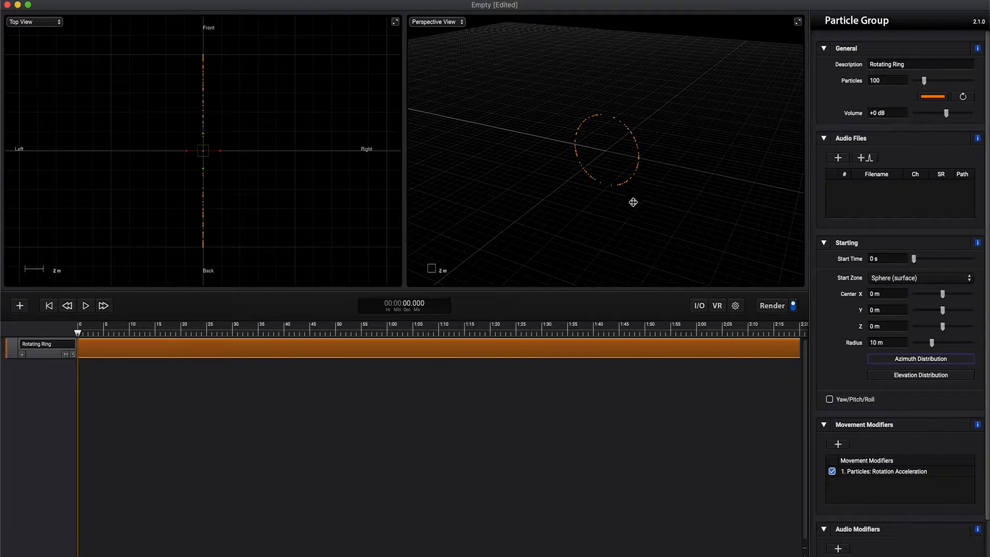
# Play the timeline to preview the ring's motion and examine the settings of its Rotation Acceleration movement modifier.
pyautogui.press('space')
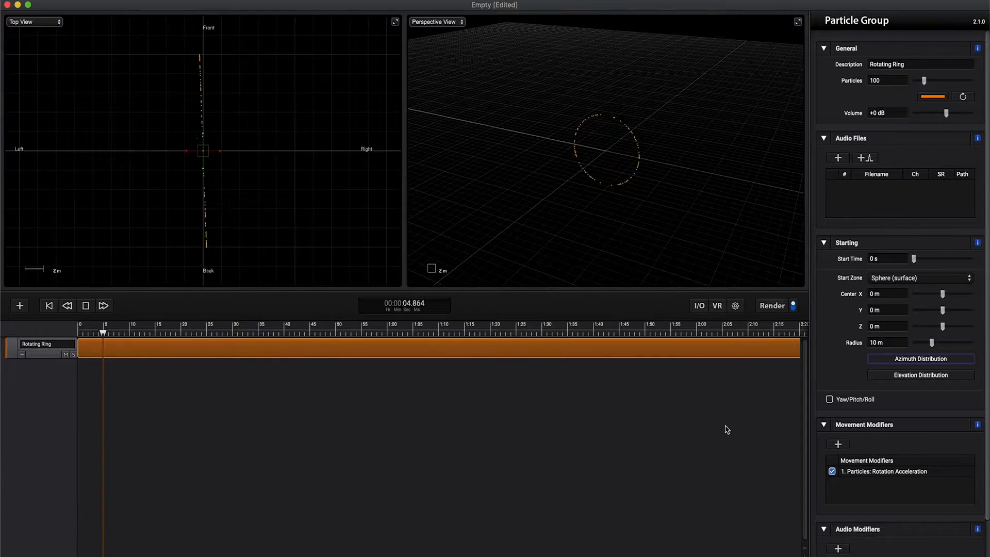
pyautogui.click(880, 472)
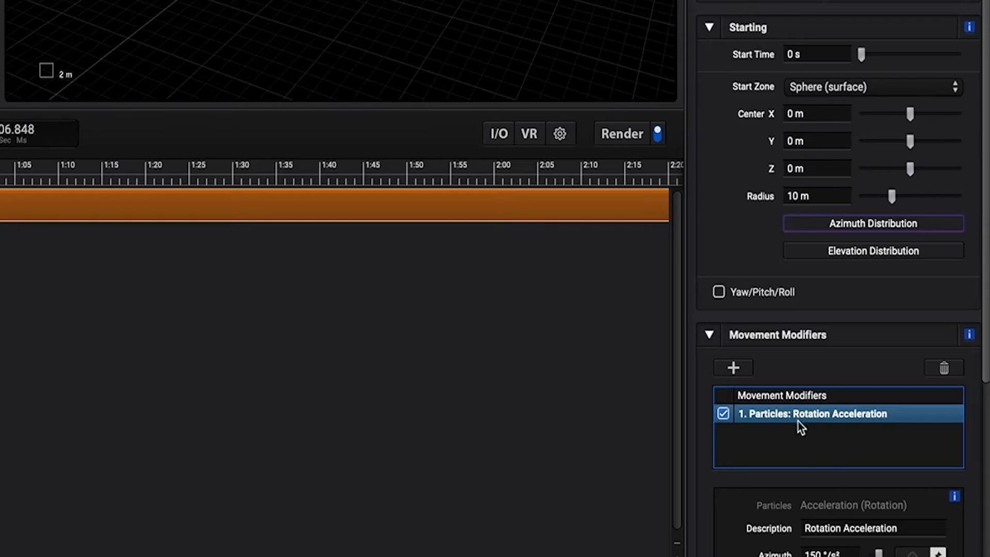
pyautogui.scroll(-3, 828, 451)
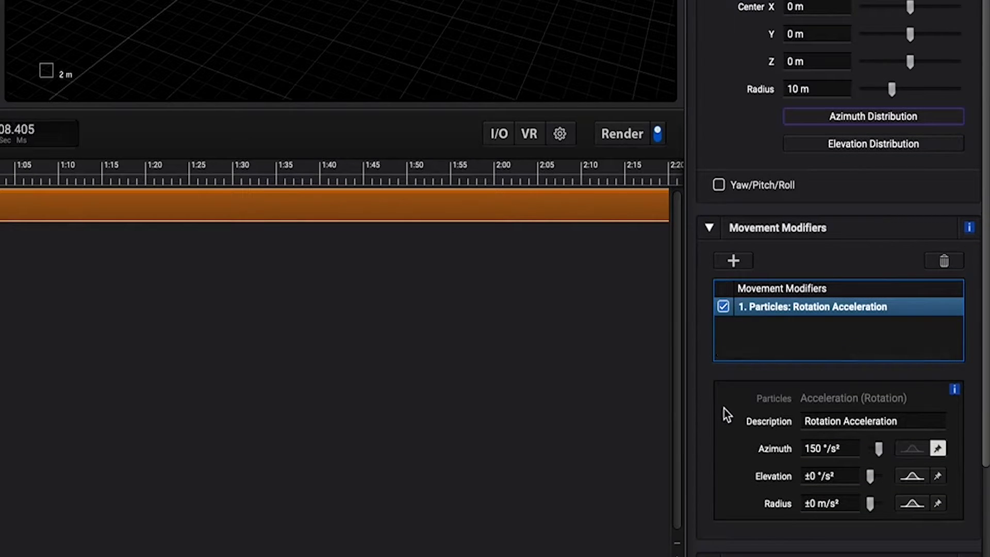
pyautogui.press('space')
pyautogui.press('space')
pyautogui.press('space')
# Switch the modifier's azimuth acceleration to a Uniform random distribution from -150 to 150 °/s² and apply it.
pyautogui.click(939, 449)
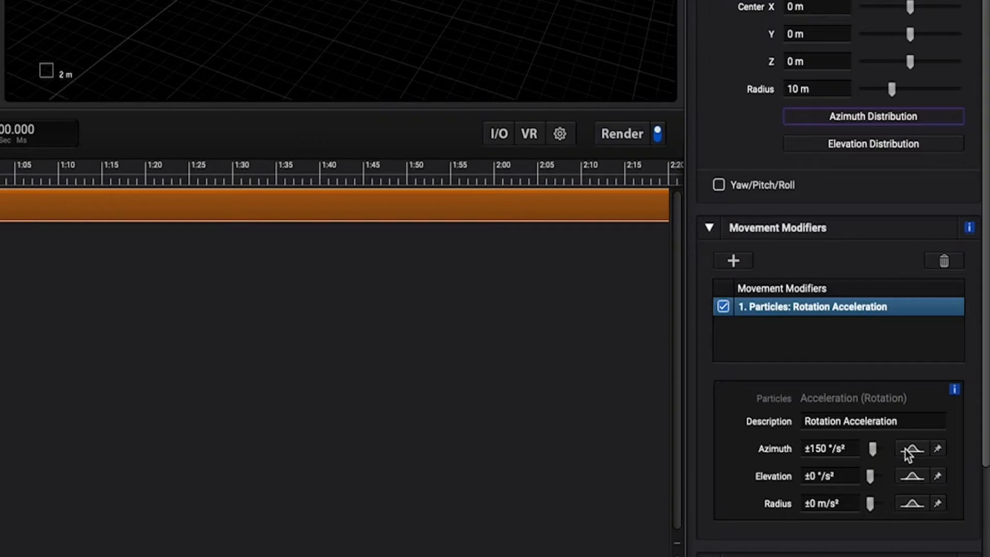
pyautogui.click(910, 449)
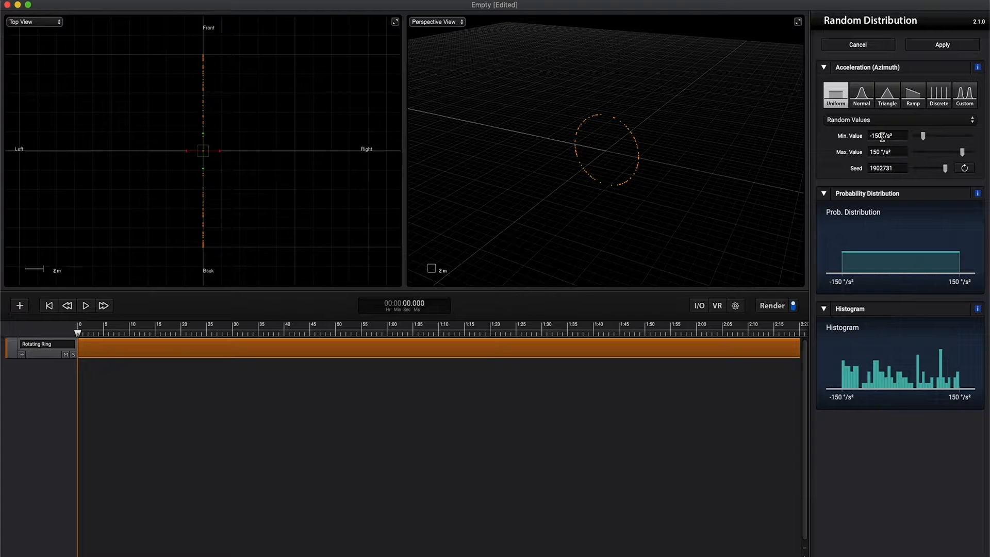
pyautogui.click(928, 46)
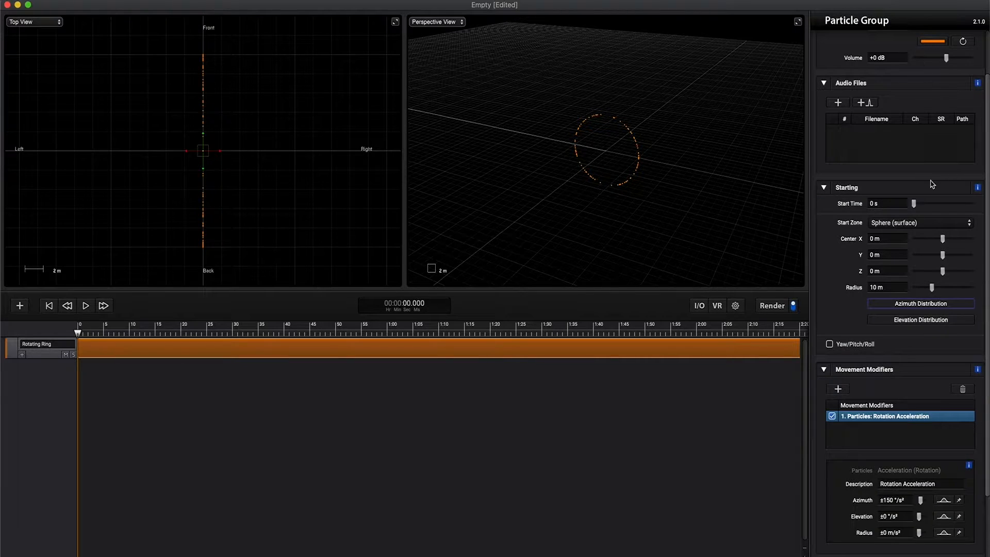
# Set the Rotation Acceleration modifier's azimuth to a fixed value of 50 °/s² for all particles.
pyautogui.click(959, 502)
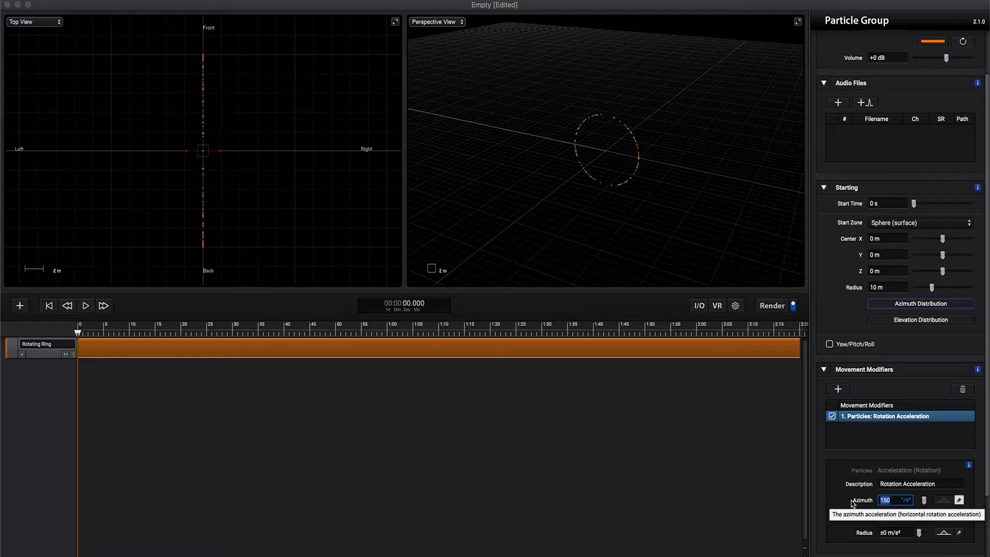
pyautogui.press('Return')
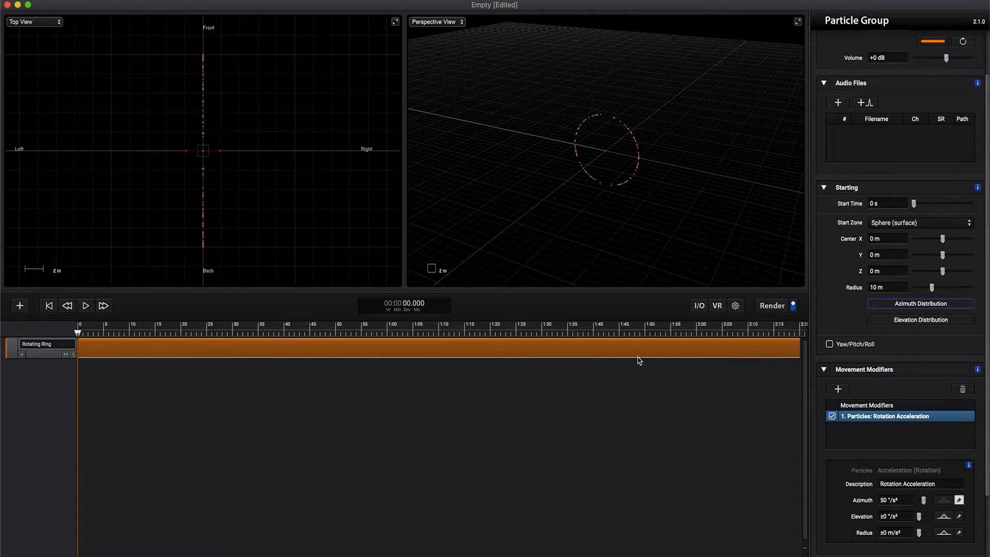
# Add a microphone to the project.
pyautogui.click(18, 305)
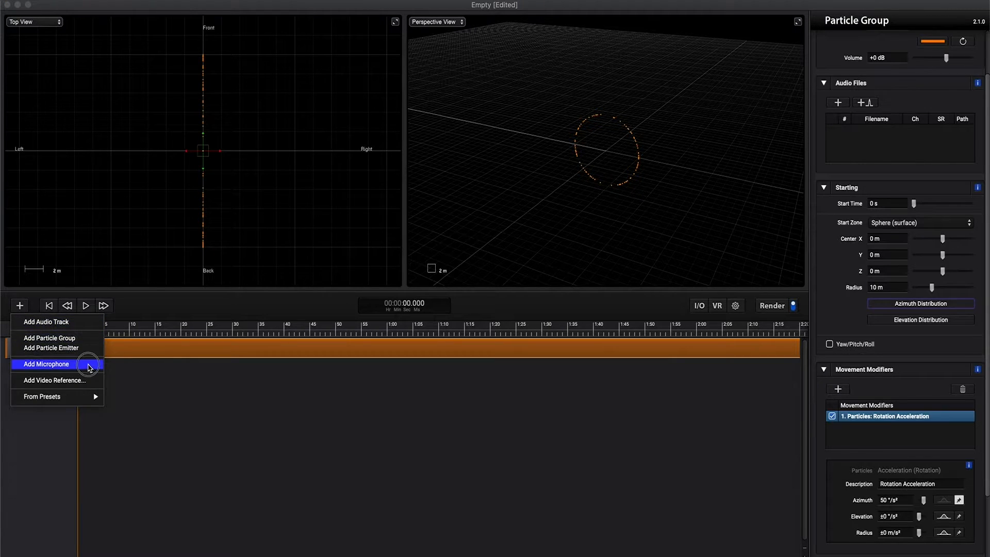
pyautogui.click(93, 363)
# Import Eerie_Tone_ODC-0023-284.wav into the Rotating Ring group, taking the left channel only, and preview the sound.
pyautogui.click(734, 345)
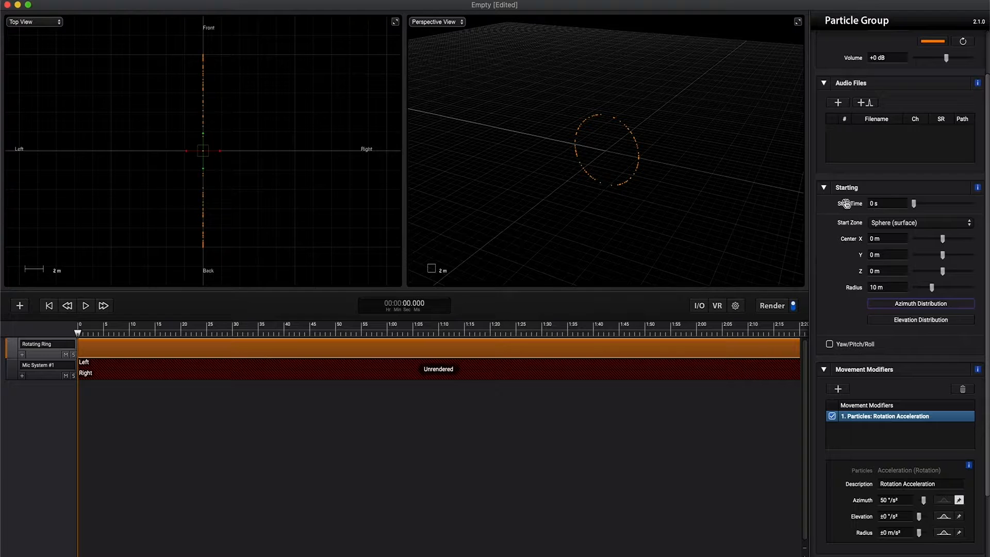
pyautogui.click(837, 102)
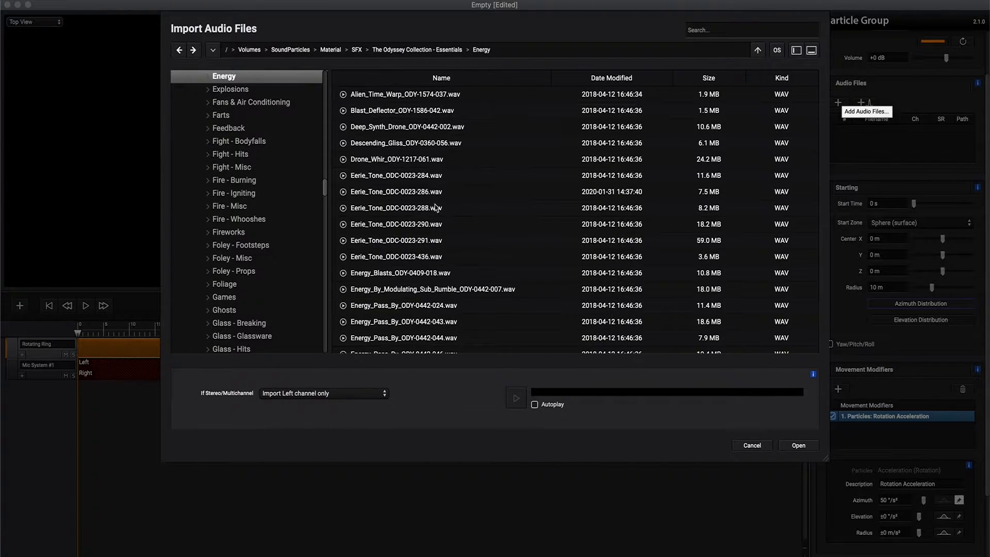
pyautogui.click(440, 176)
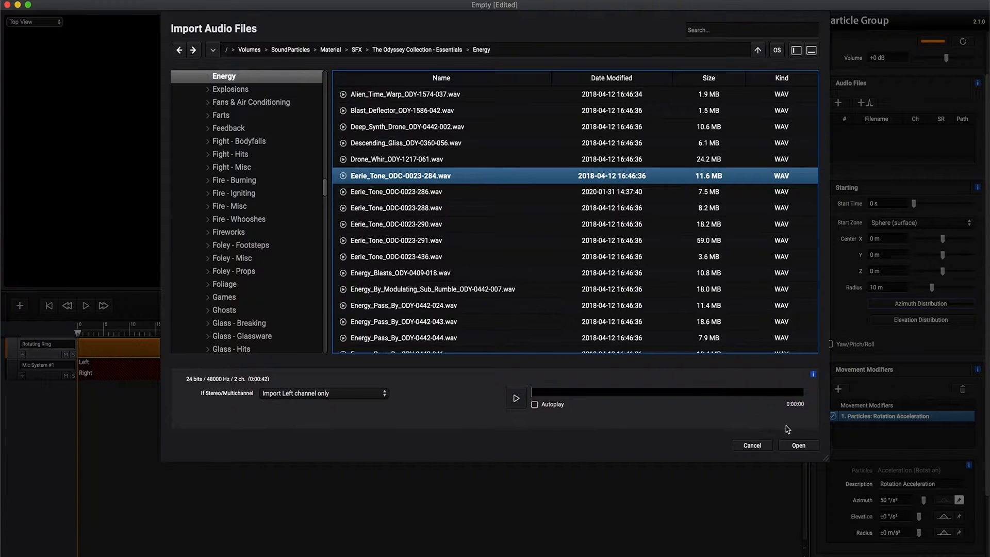
pyautogui.click(799, 447)
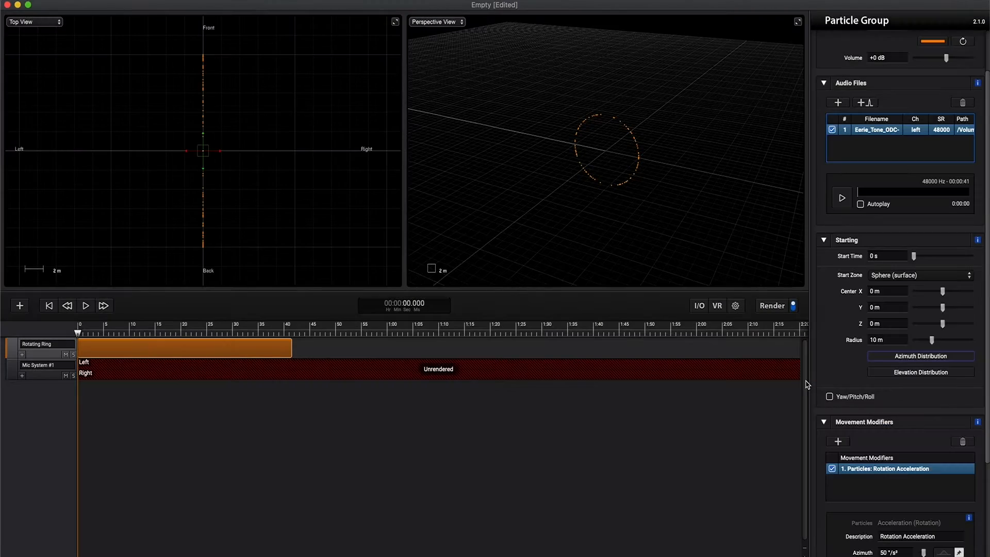
pyautogui.click(842, 199)
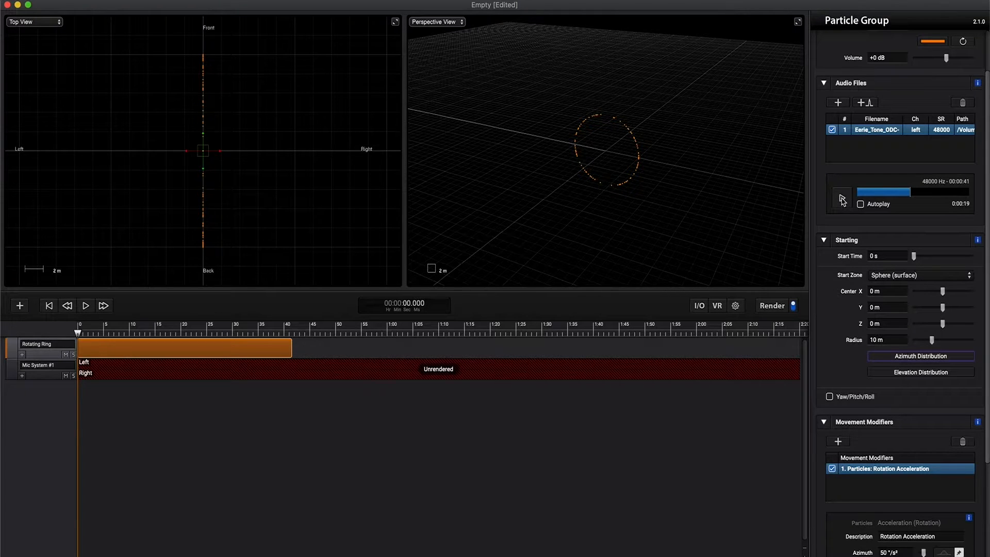
# Render the entire project and play back the result.
pyautogui.click(774, 306)
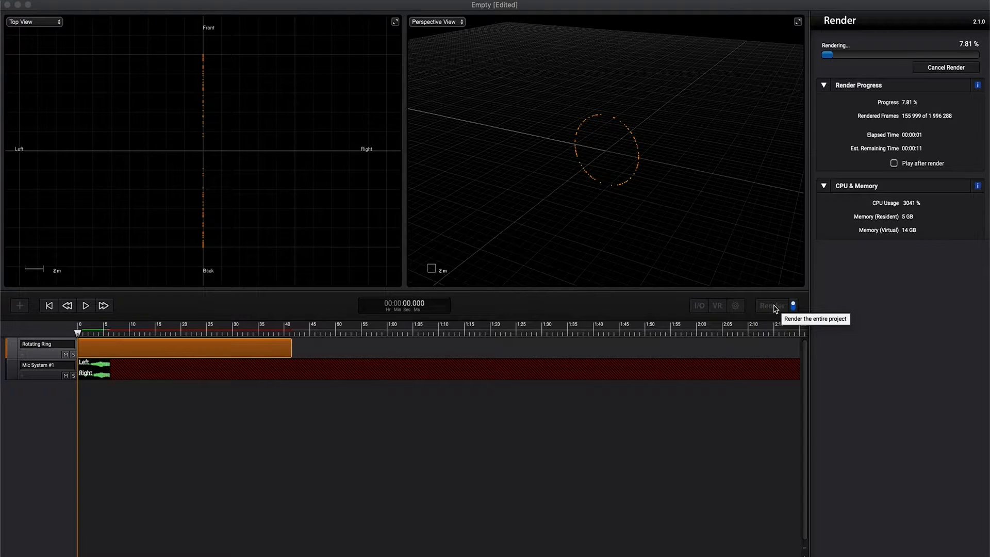
pyautogui.press('space')
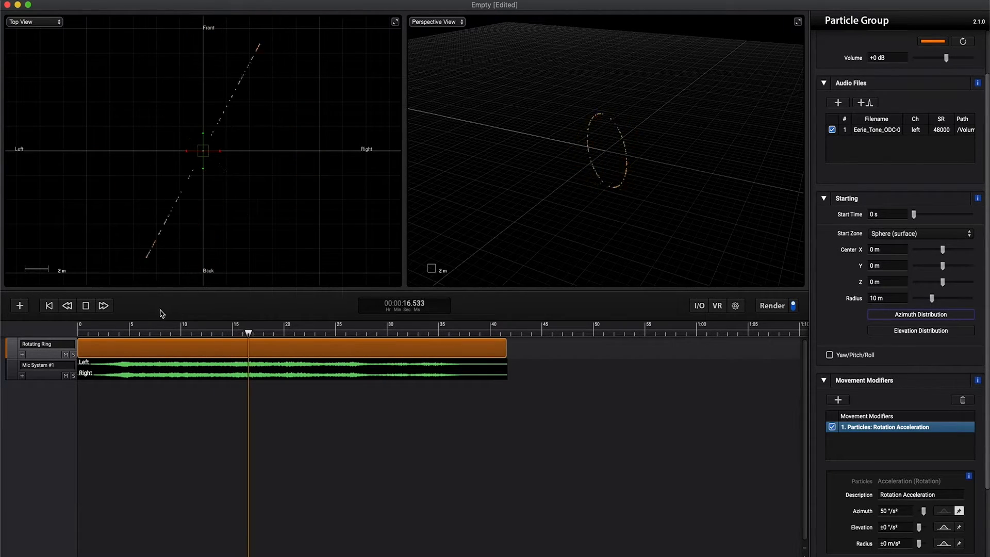
pyautogui.click(86, 305)
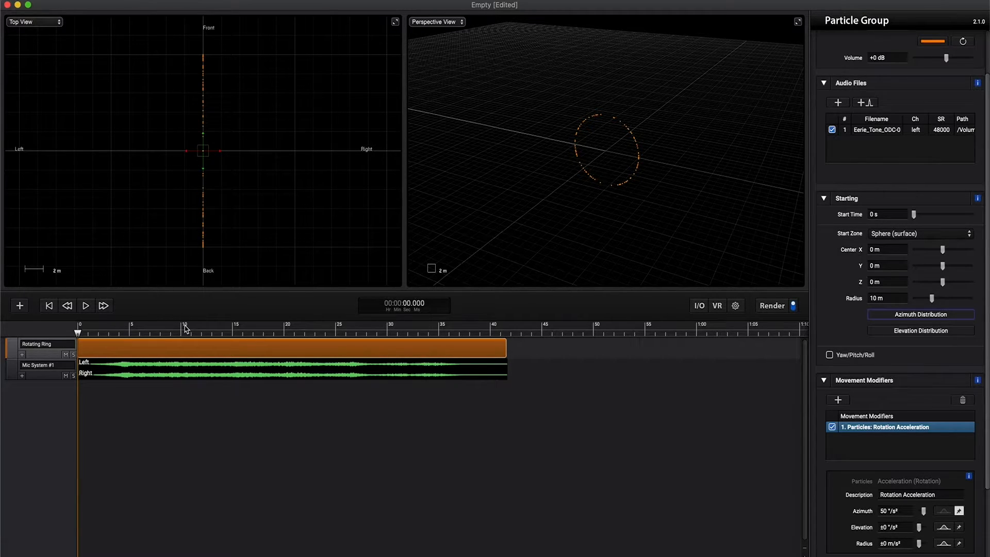
# Move the microphone toward the back of the ring, to a Y position of about -8.9 m.
pyautogui.click(42, 376)
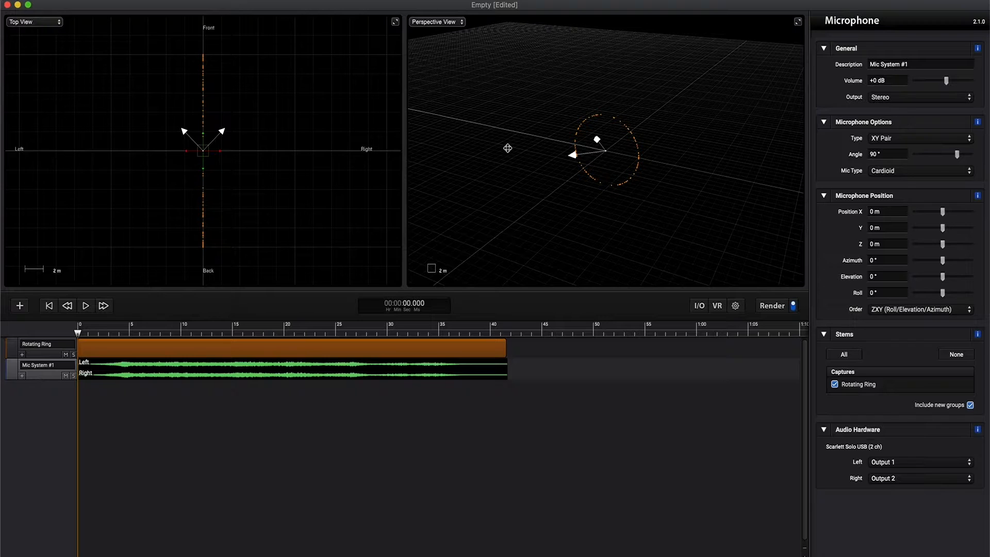
pyautogui.scroll(3, 612, 152)
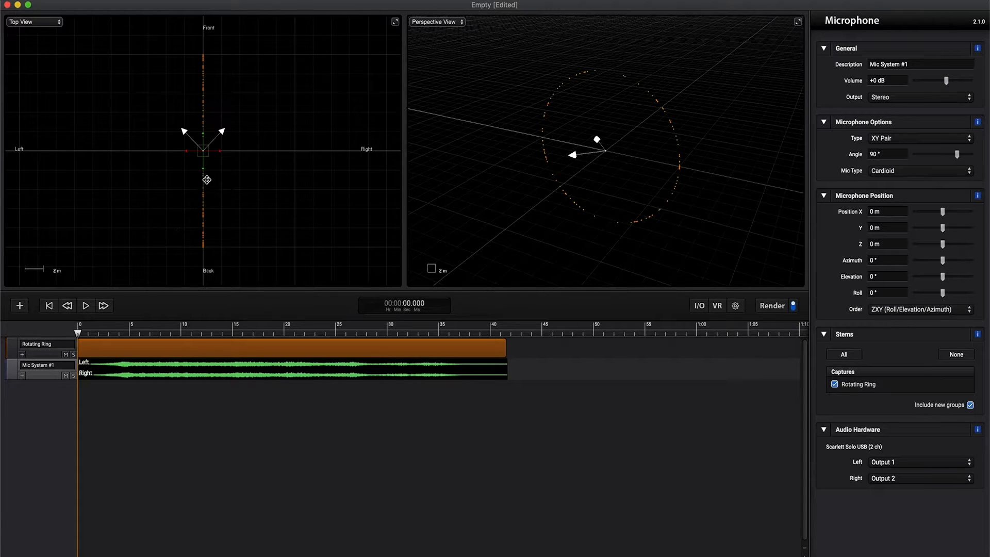
pyautogui.moveTo(204, 164); pyautogui.dragTo(198, 250)
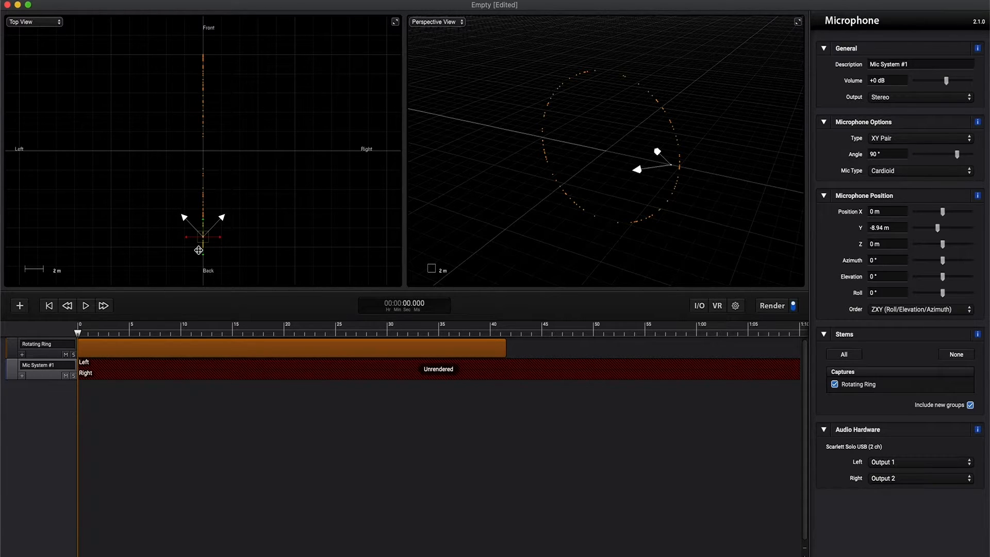
# Render the project again with the moved microphone and listen to the playback.
pyautogui.click(771, 306)
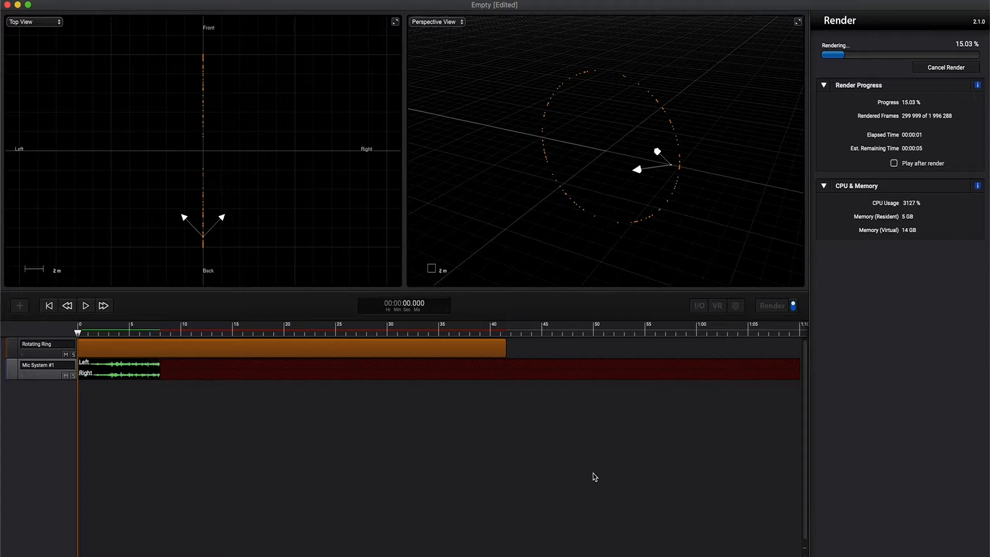
pyautogui.press('space')
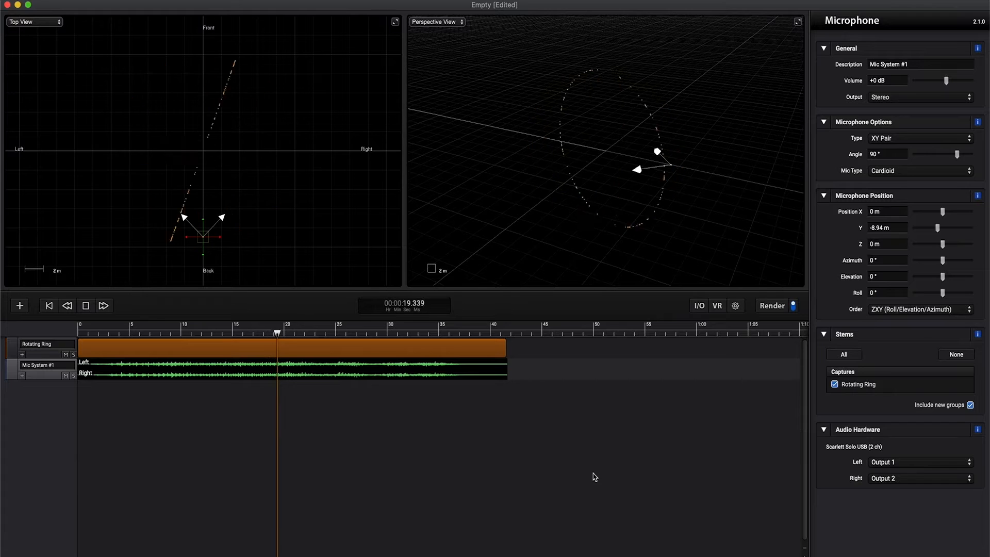
pyautogui.press('space')
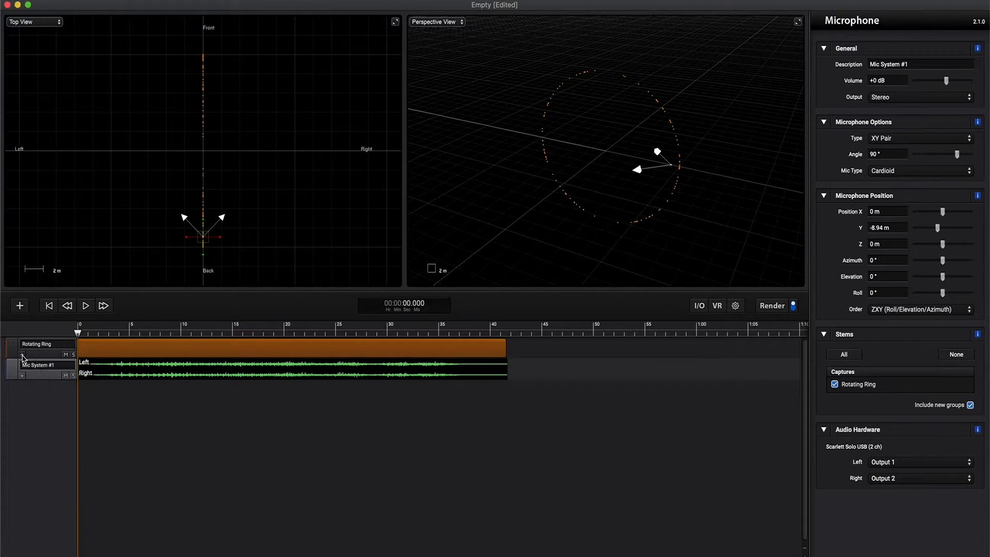
# Add a Center Point position automation lane to the Rotating Ring group and make the lane taller.
pyautogui.click(22, 355)
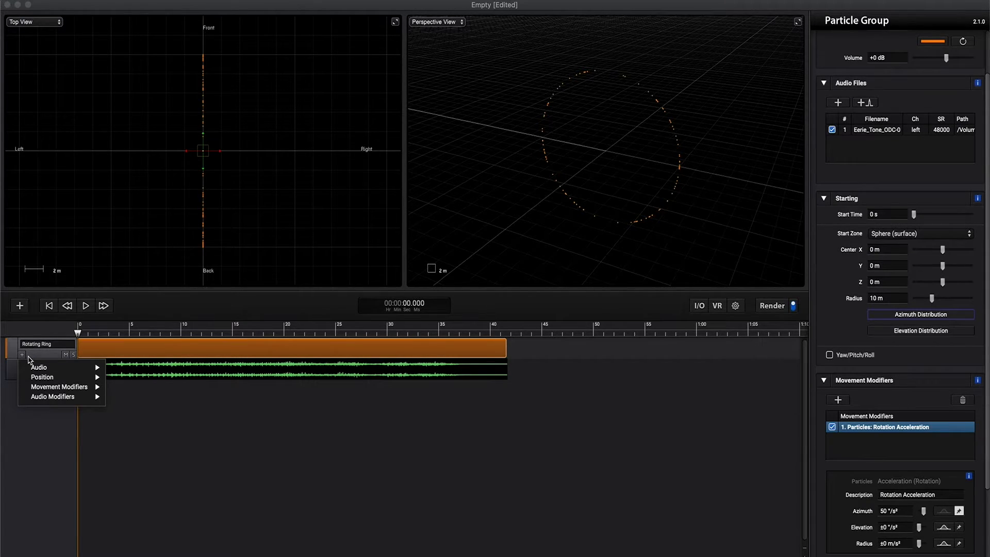
pyautogui.moveTo(81, 380)
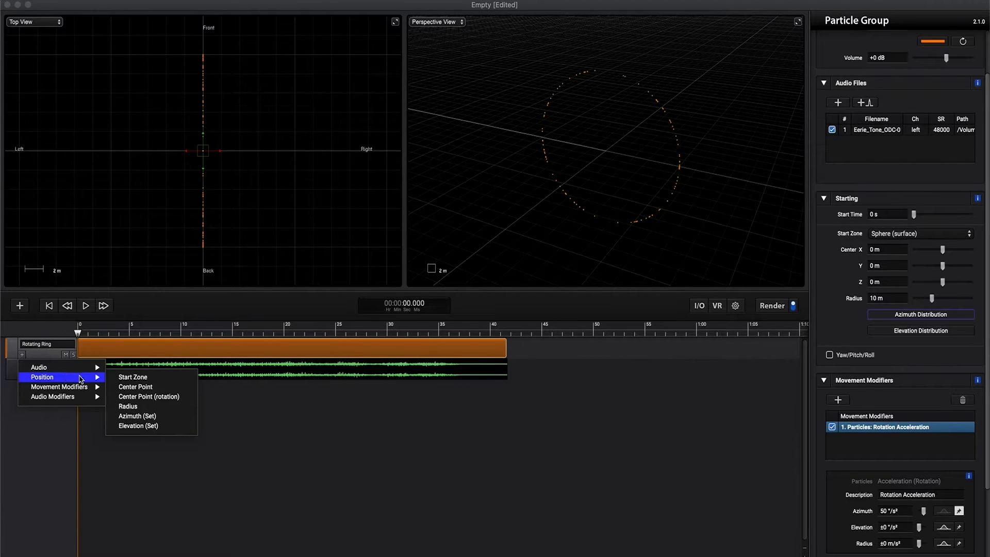
pyautogui.click(175, 391)
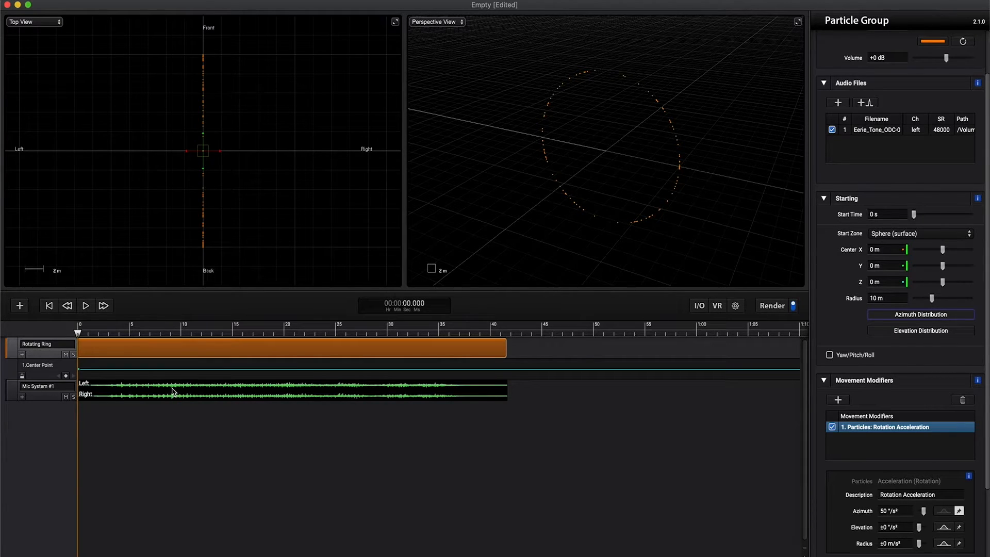
pyautogui.moveTo(44, 380); pyautogui.dragTo(43, 425)
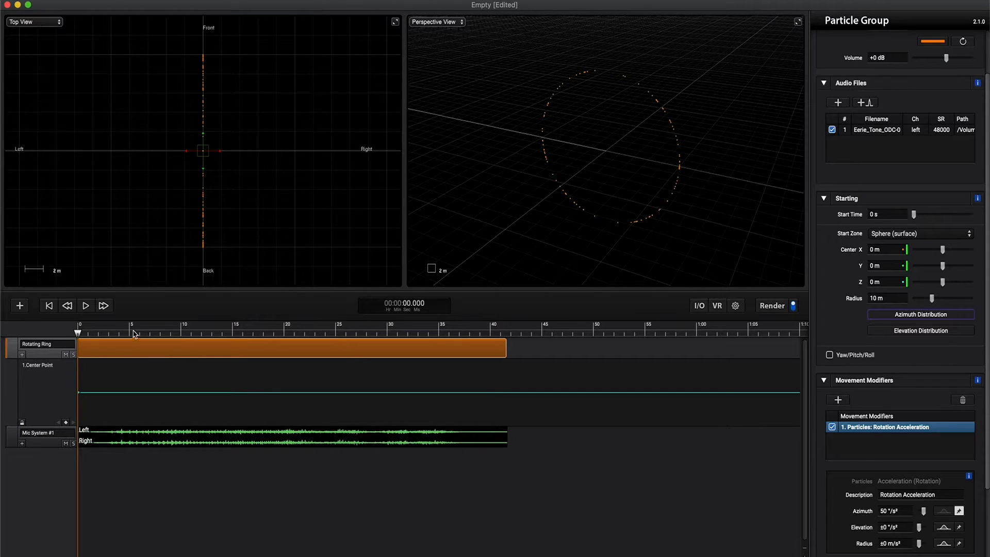
# Keyframe the ring's center point at about 25 s and make its Z curve ramp upward until about 35 s.
pyautogui.click(336, 333)
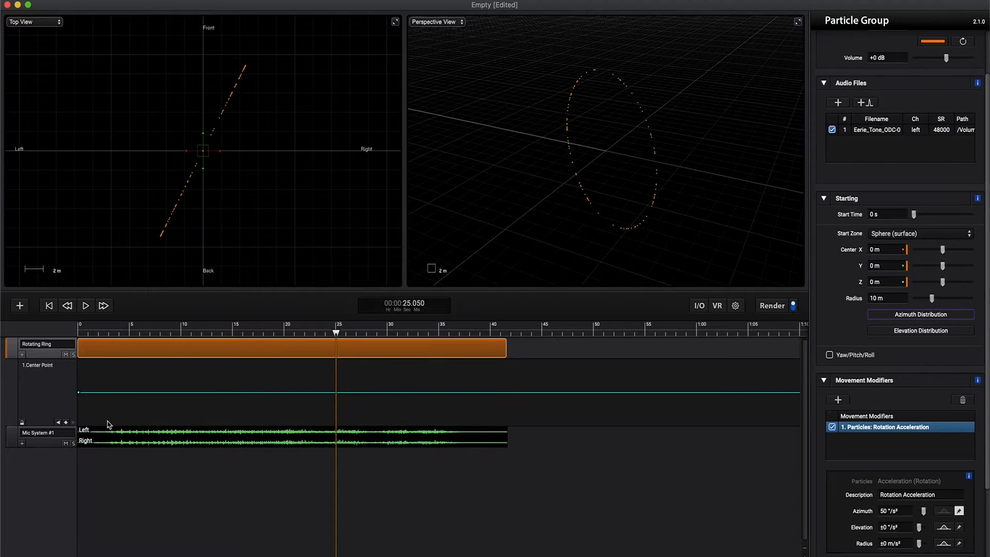
pyautogui.click(66, 423)
pyautogui.moveTo(341, 336); pyautogui.dragTo(348, 334)
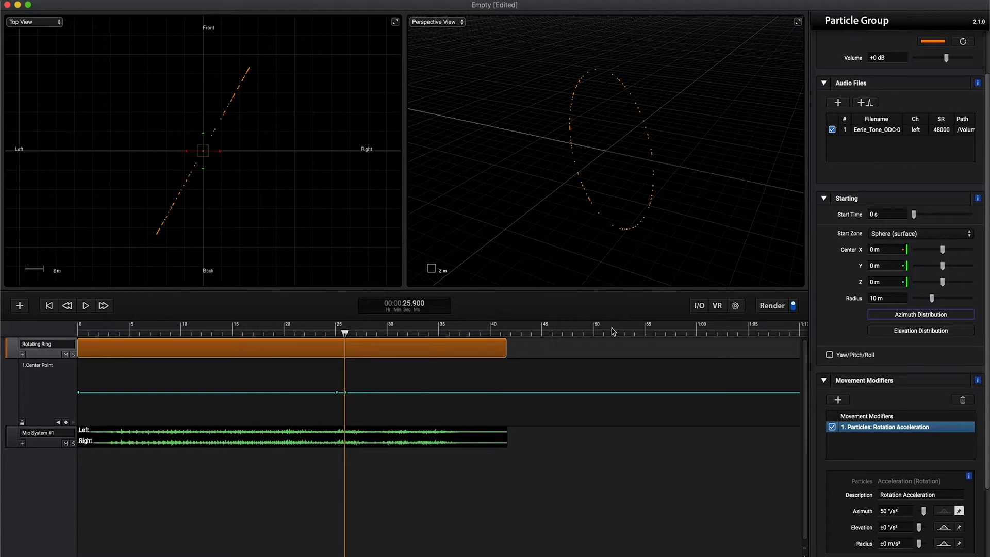
pyautogui.click(894, 280)
pyautogui.click(337, 392)
pyautogui.click(346, 393)
pyautogui.moveTo(346, 393); pyautogui.dragTo(443, 367)
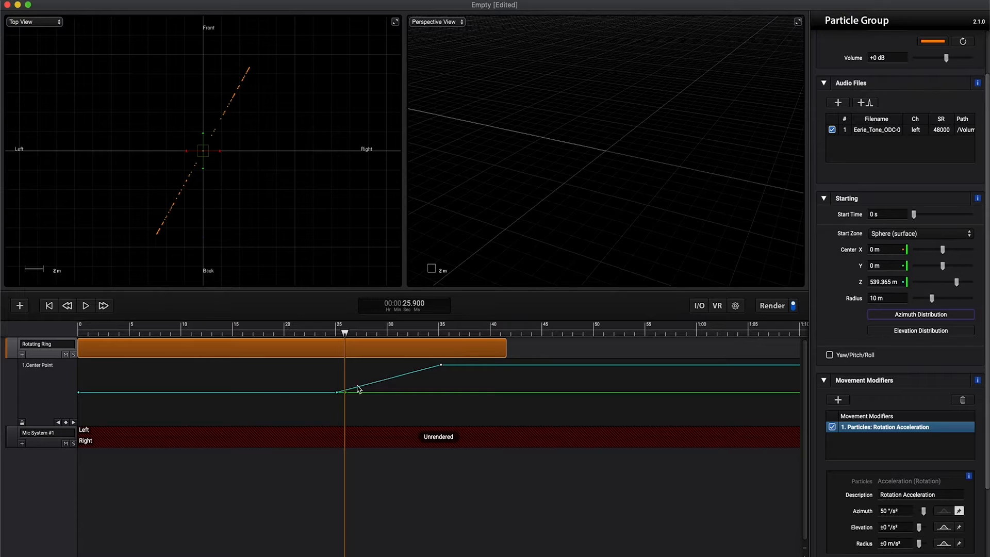
# Render the project and play back the ring's rise away from the microphone with the perspective view widened.
pyautogui.click(769, 306)
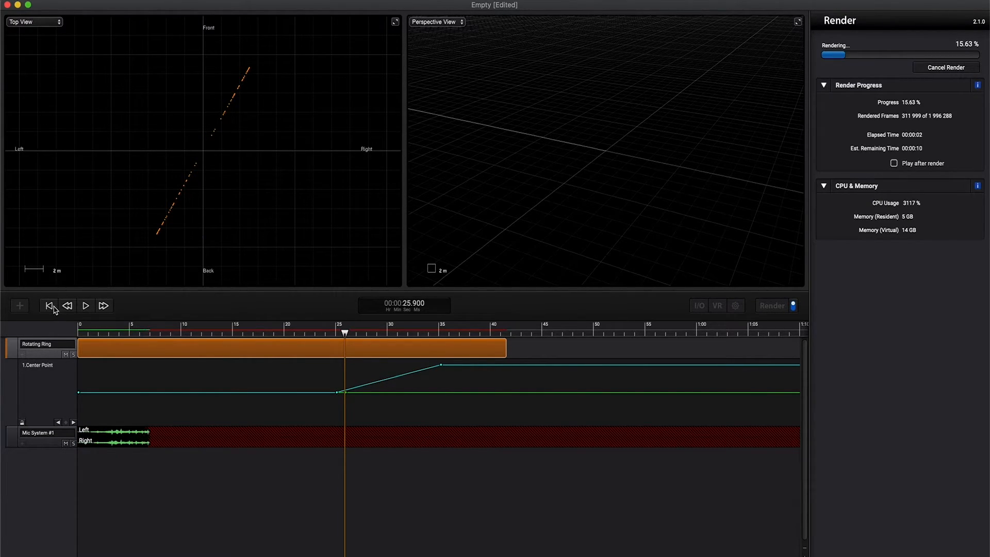
pyautogui.click(84, 306)
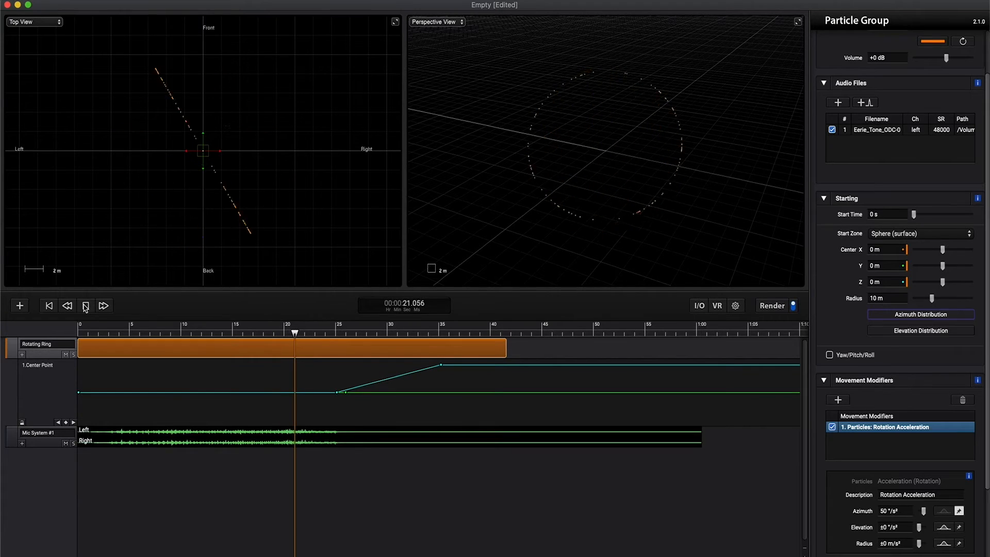
pyautogui.scroll(-5, 624, 188)
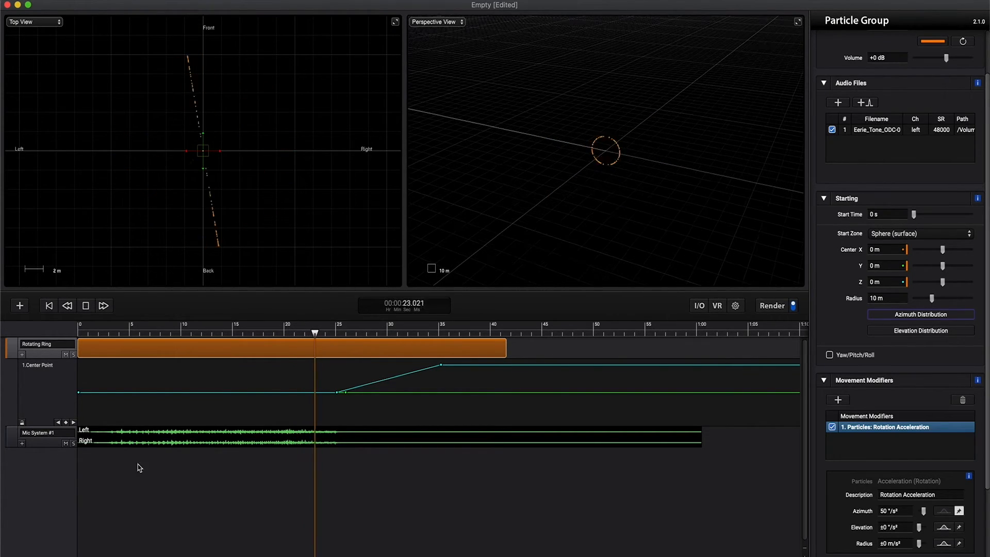
pyautogui.click(39, 443)
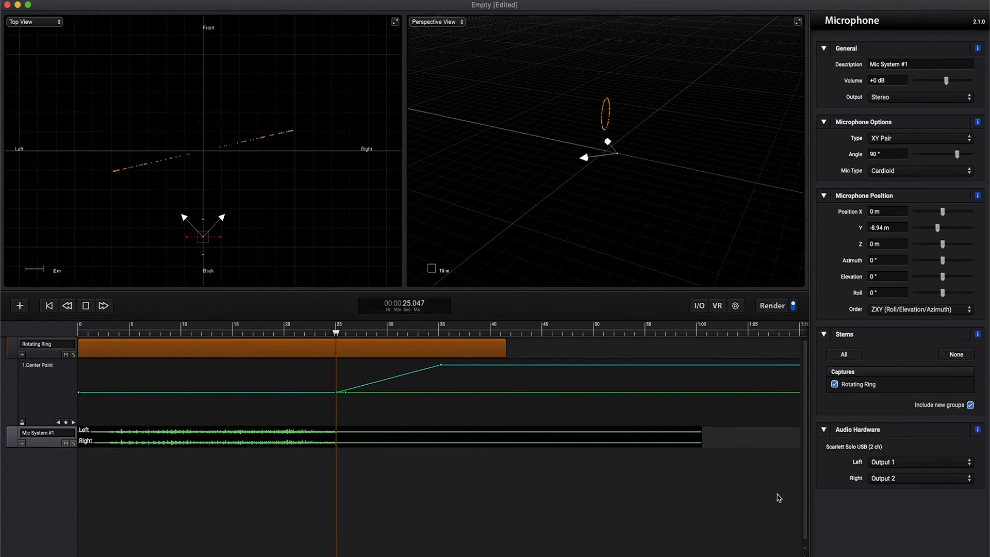
pyautogui.scroll(-10, 685, 148)
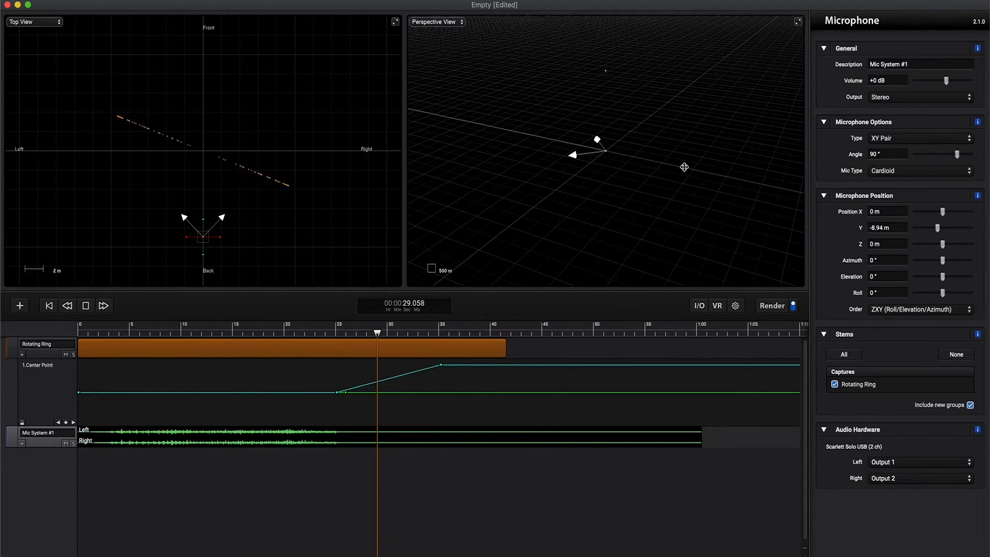
pyautogui.click(307, 333)
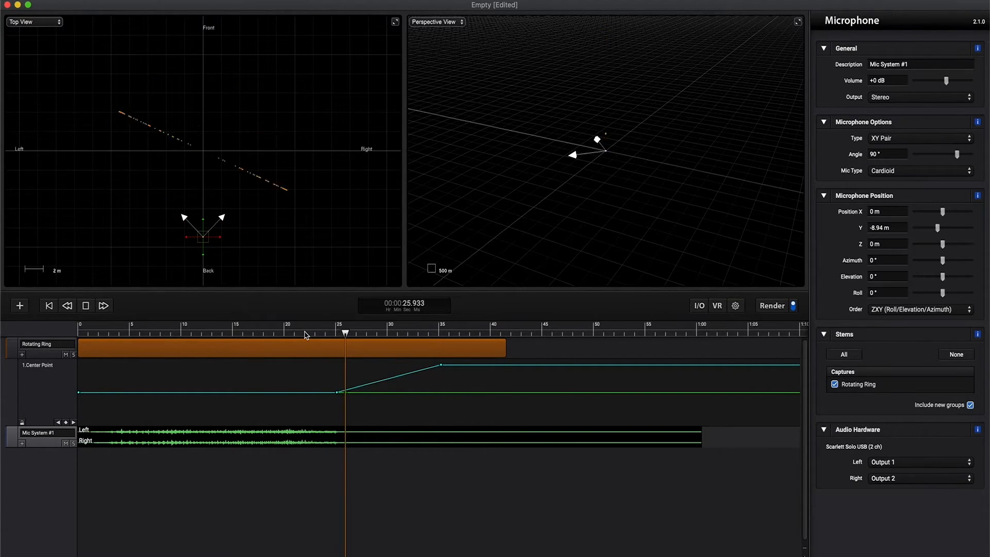
pyautogui.click(86, 305)
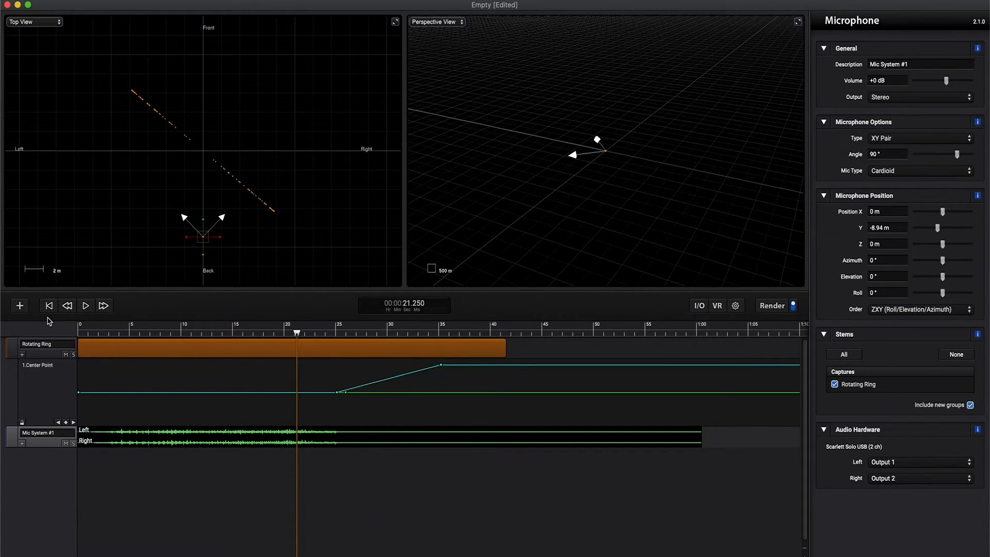
# Add an audio track and browse to the Lasers - Misc folder in its audio file import.
pyautogui.click(20, 306)
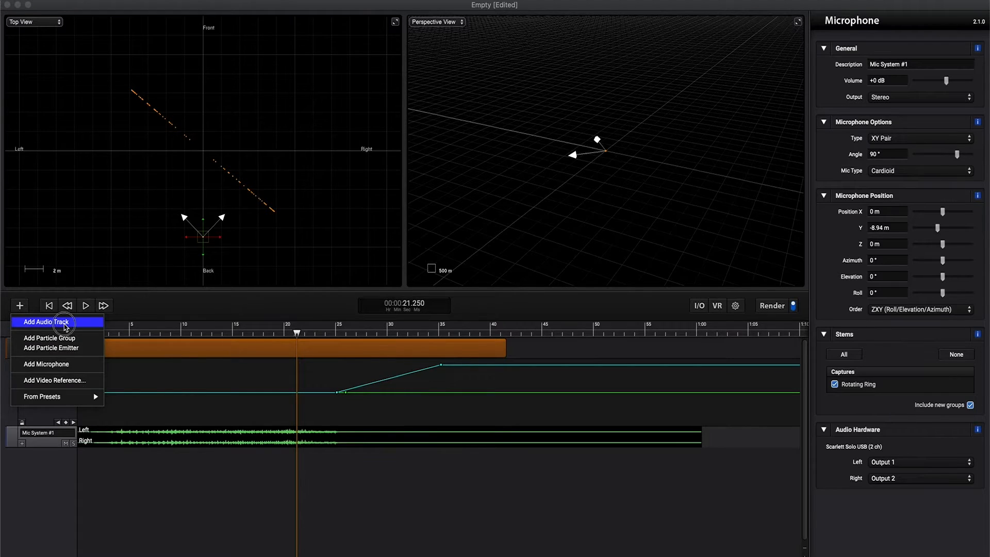
pyautogui.click(64, 324)
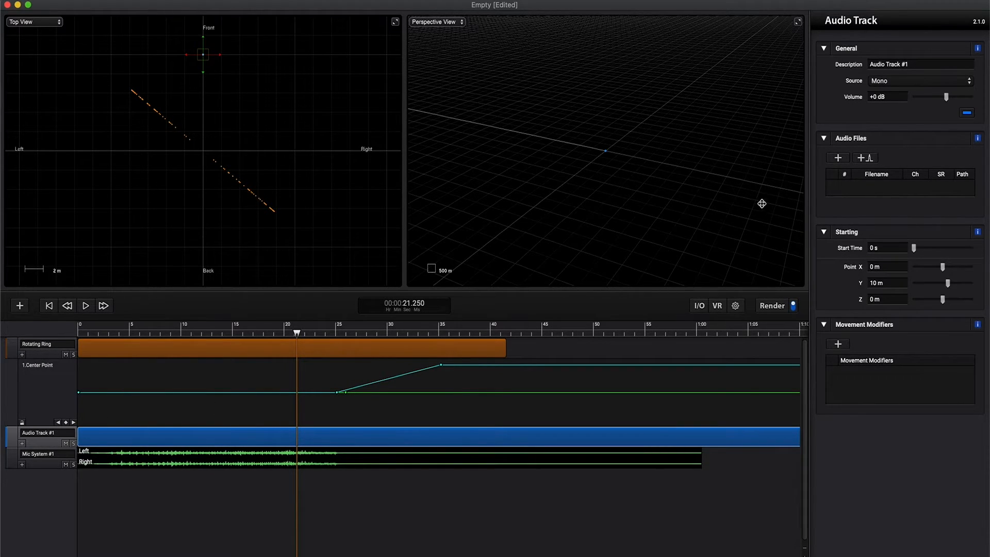
pyautogui.click(840, 158)
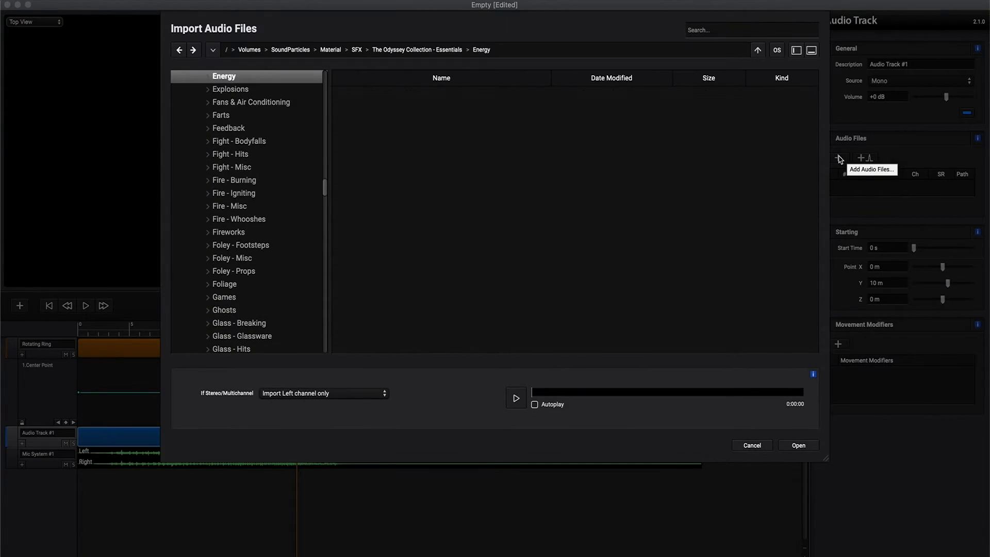
pyautogui.scroll(-15, 263, 221)
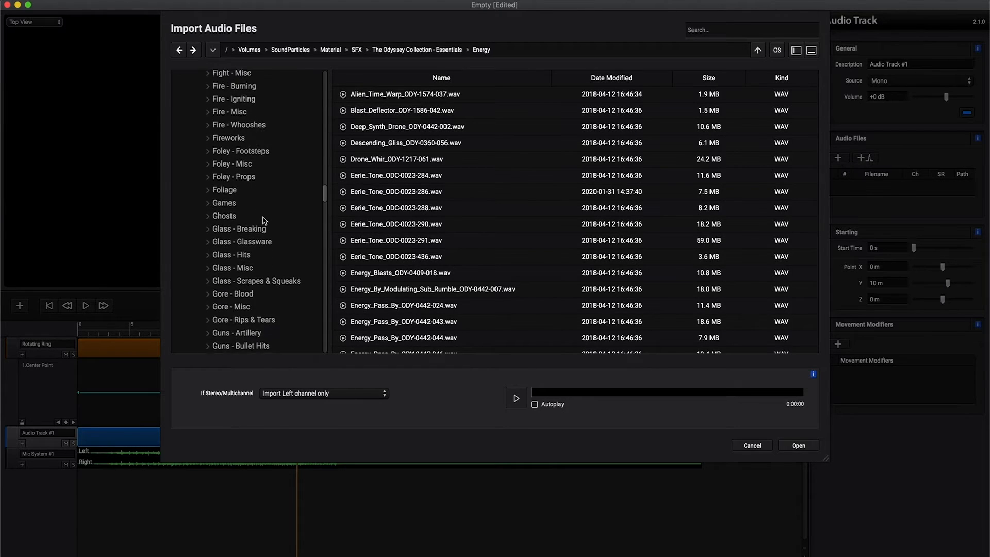
pyautogui.scroll(-10, 264, 221)
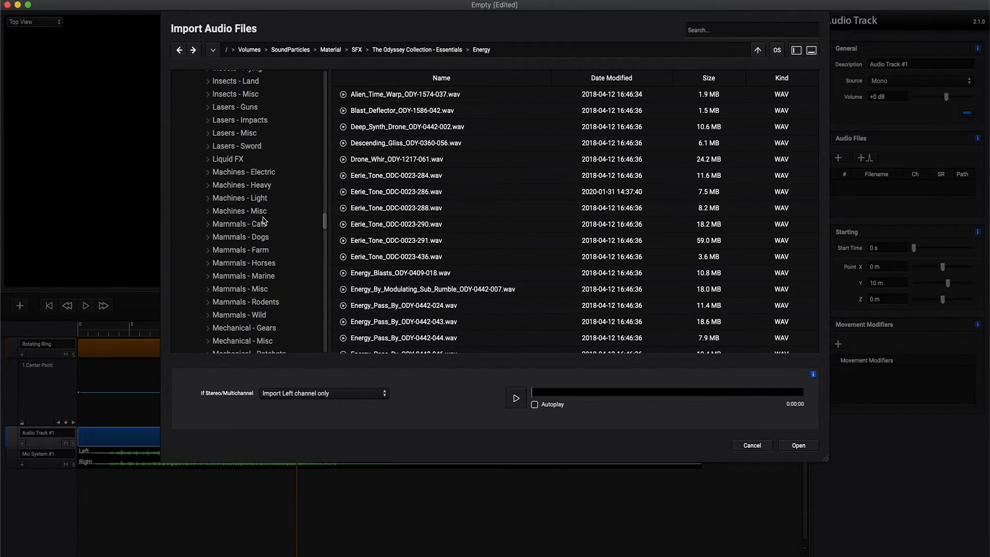
pyautogui.scroll(15, 264, 221)
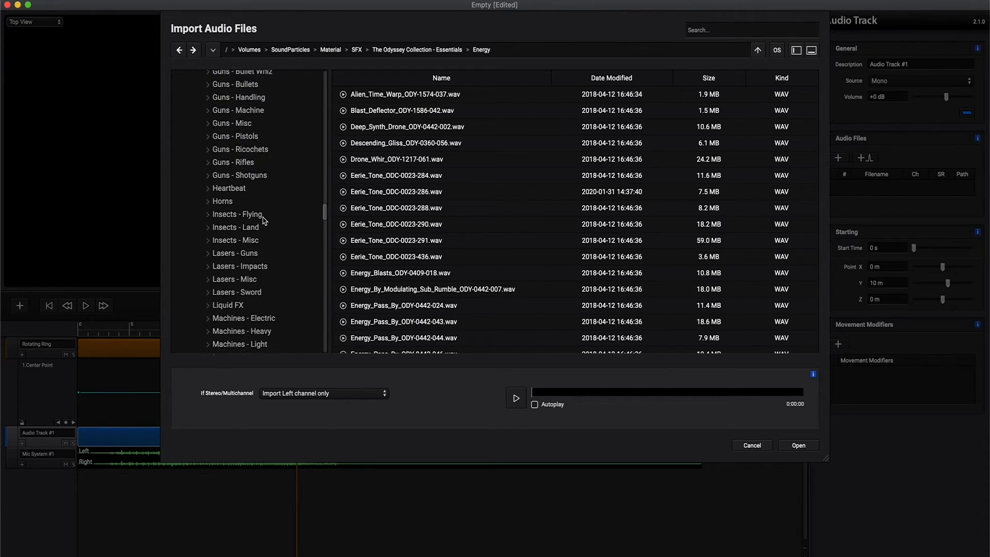
pyautogui.scroll(-2, 263, 220)
pyautogui.scroll(5, 263, 221)
pyautogui.scroll(-8, 263, 221)
pyautogui.scroll(-2, 263, 221)
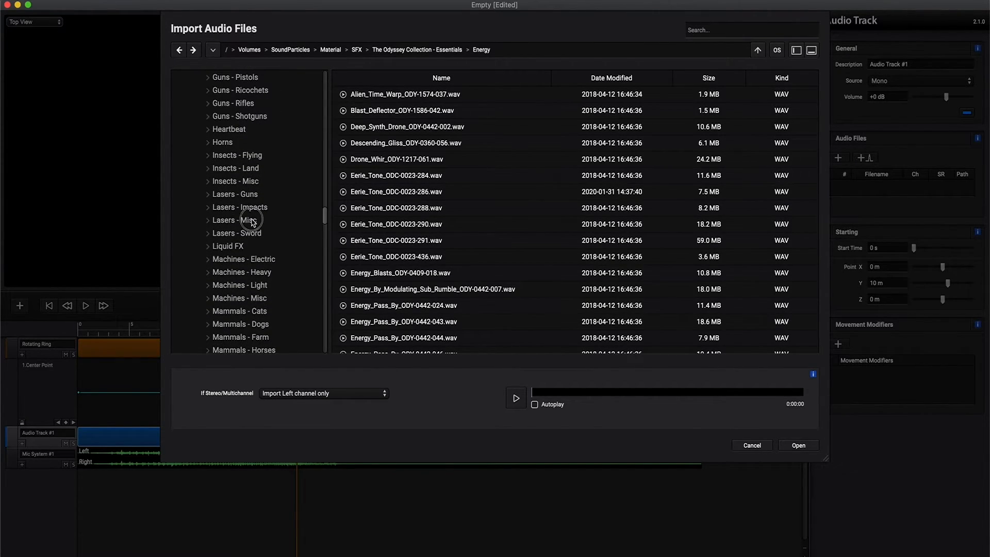
pyautogui.click(253, 221)
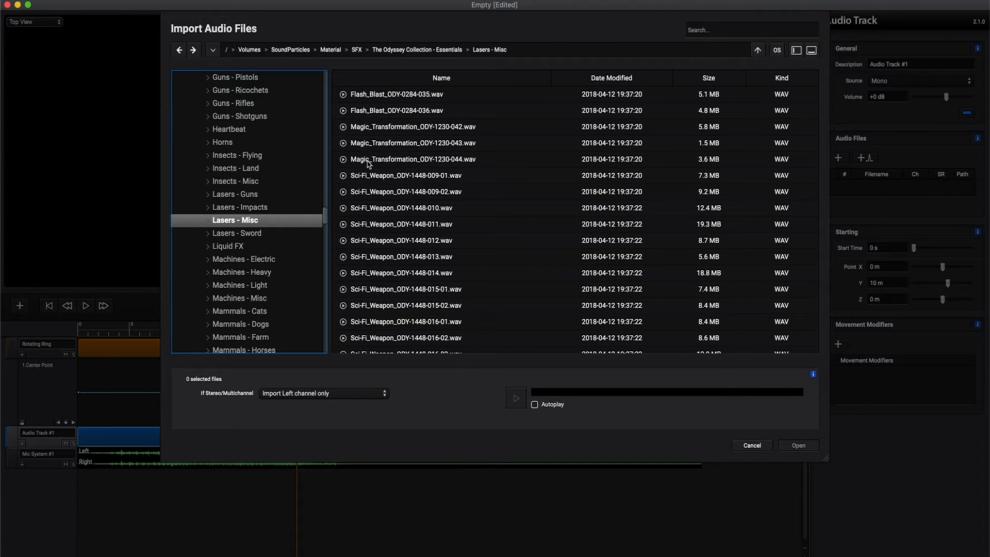
# Preview Magic_Transformation_ODY-1230-043.wav and import it into the new audio track.
pyautogui.click(384, 145)
pyautogui.click(517, 398)
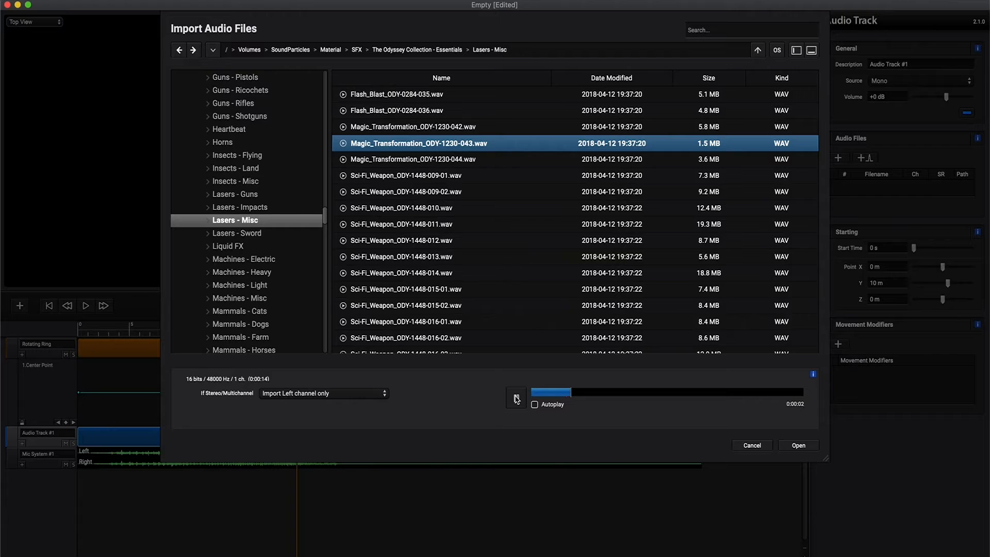
pyautogui.click(516, 398)
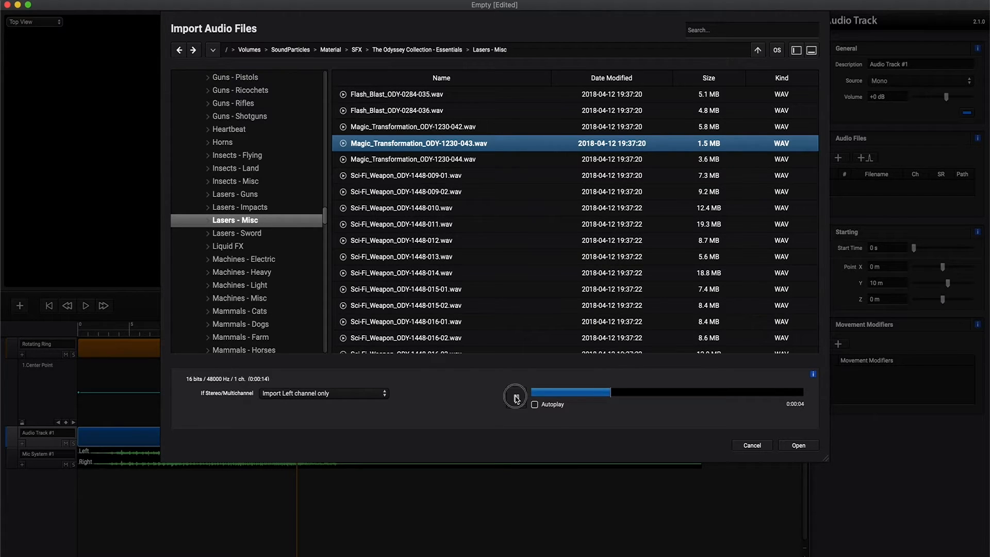
pyautogui.click(797, 446)
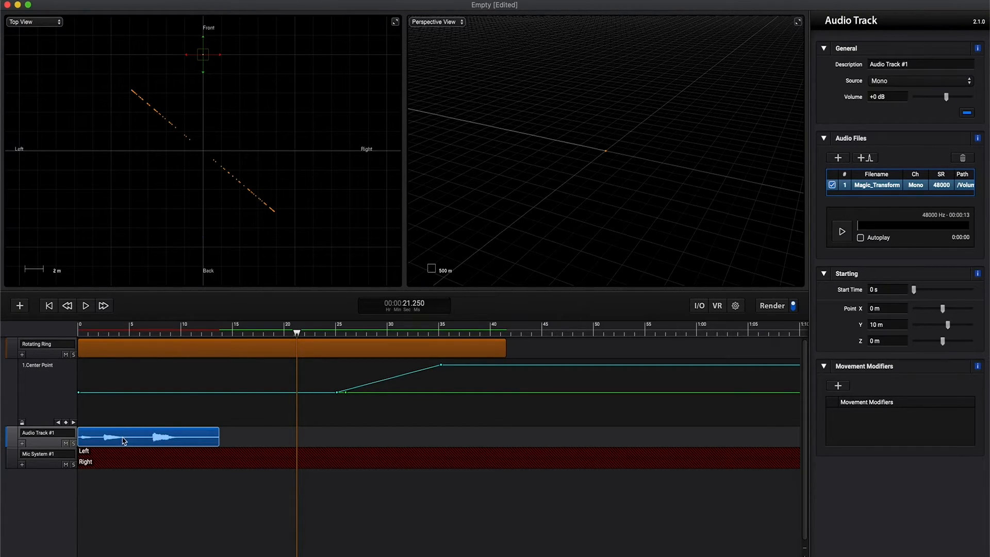
# Move the audio track's clip to start at 22.2 s and add a Volume automation lane to the track.
pyautogui.moveTo(131, 439); pyautogui.dragTo(358, 436)
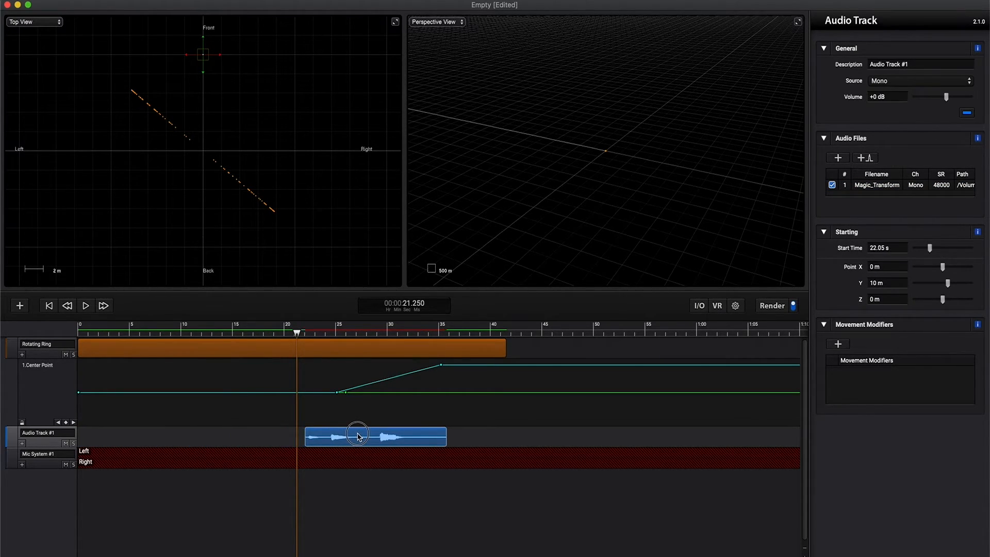
pyautogui.click(22, 443)
pyautogui.moveTo(42, 456)
pyautogui.click(96, 456)
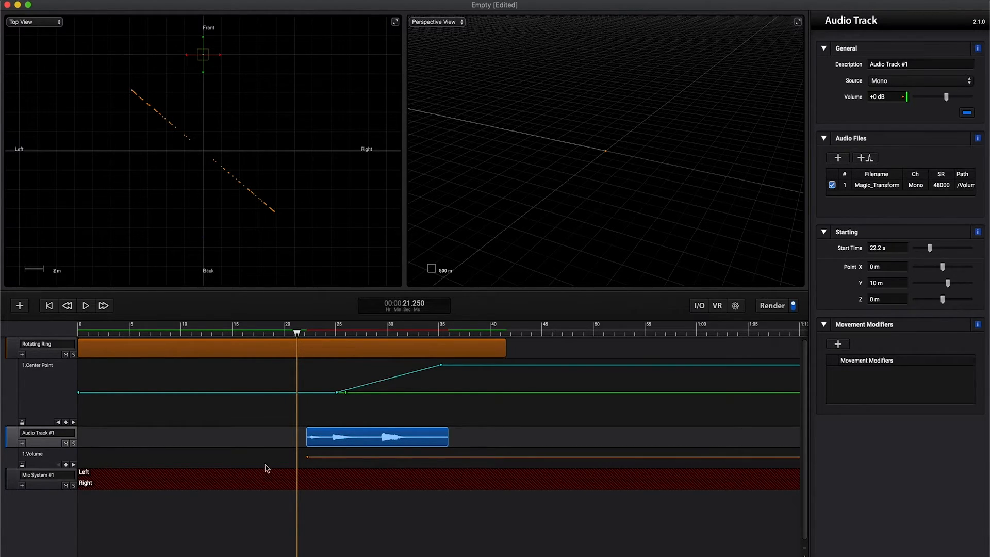
# Shape the track's volume to fade in from silence by about 25 s and fade out to silence by about 29 s.
pyautogui.click(308, 457)
pyautogui.moveTo(308, 457); pyautogui.dragTo(306, 479)
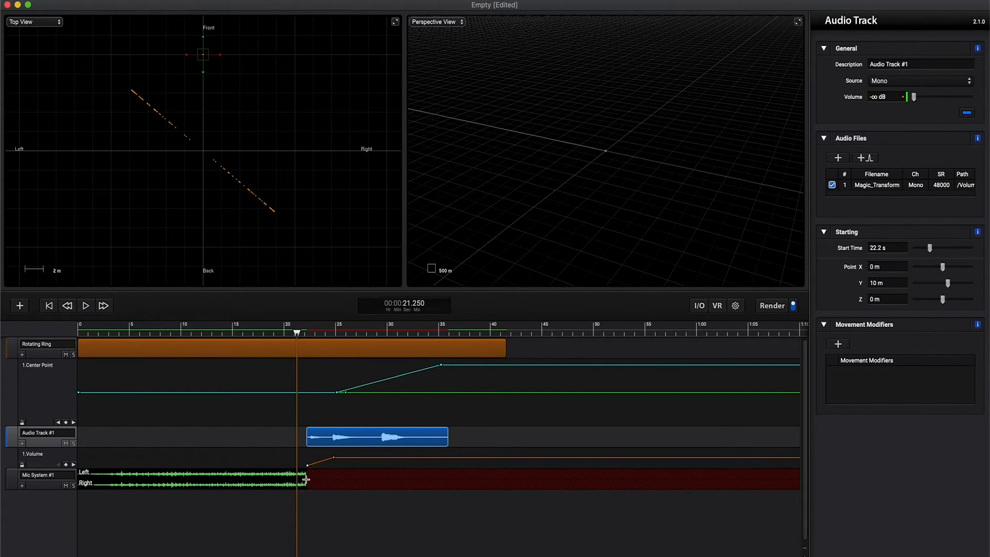
pyautogui.click(371, 457)
pyautogui.moveTo(382, 457); pyautogui.dragTo(376, 490)
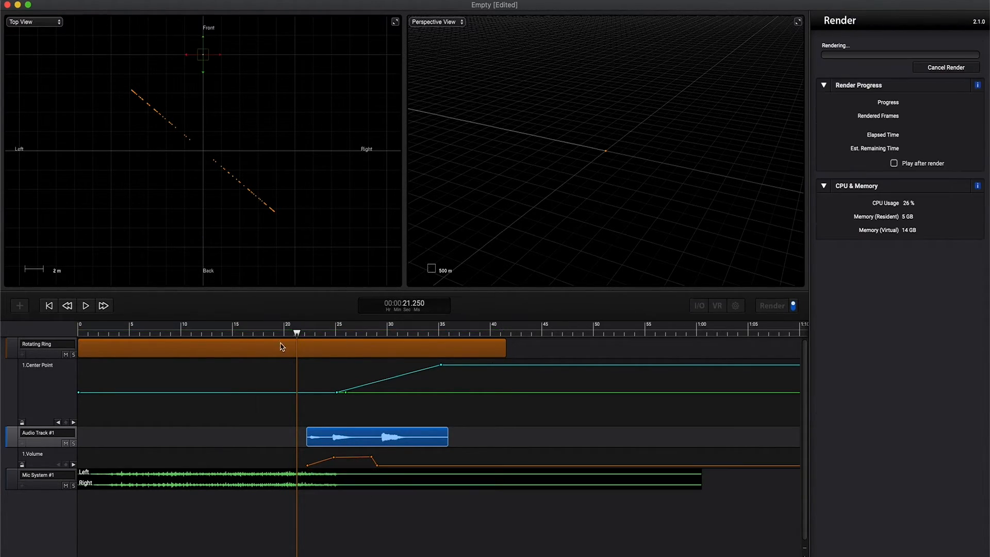
# Play the project from about 17 s and add a silent volume keyframe at about 24 s to delay the fade-in.
pyautogui.click(255, 333)
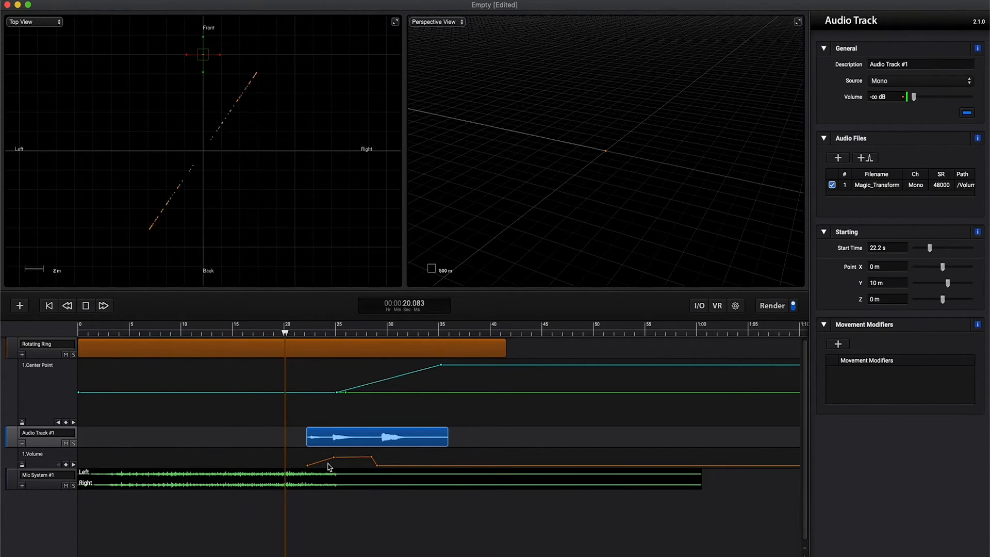
pyautogui.moveTo(327, 461); pyautogui.dragTo(327, 475)
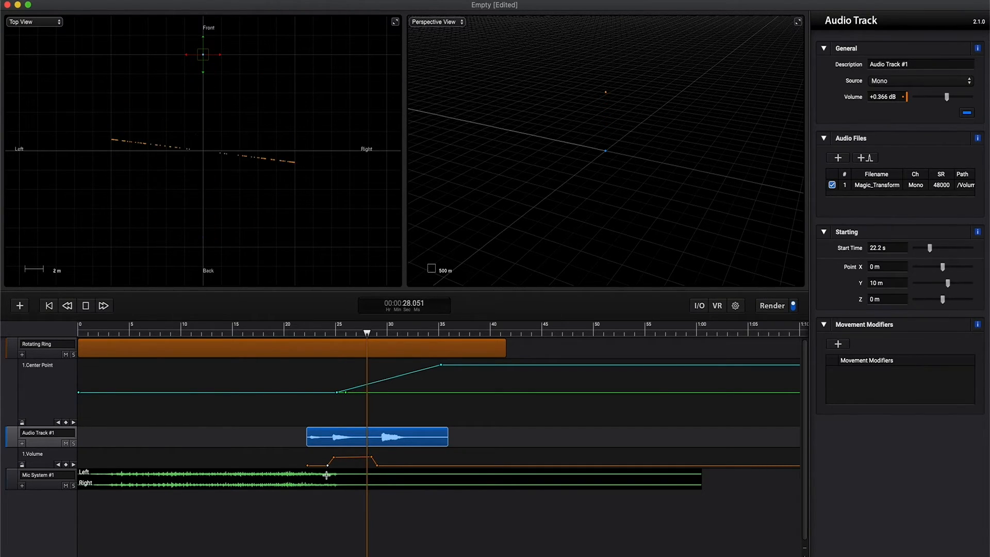
pyautogui.press('space')
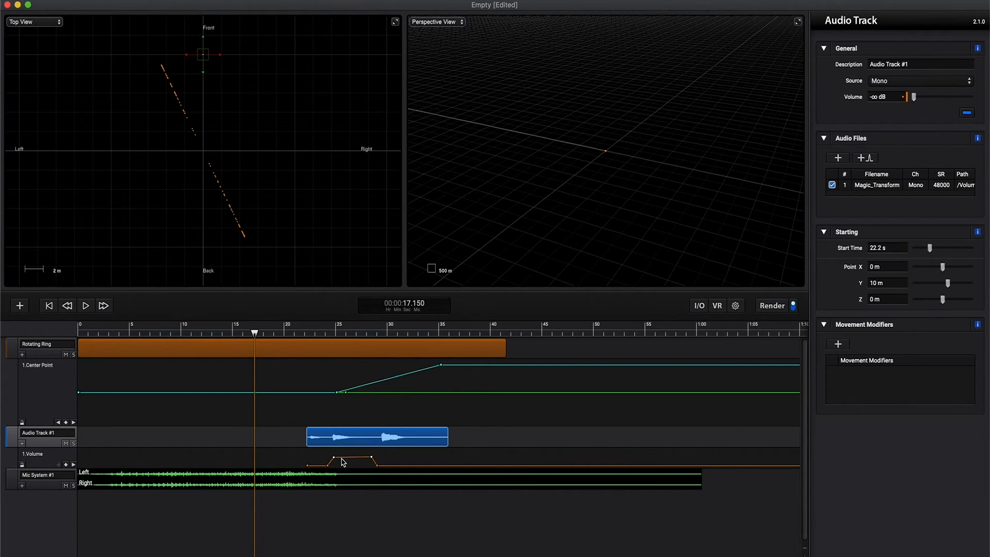
# Raise the volume envelope's upper keyframes to about +4 dB and play the section back from about 17 s.
pyautogui.hscroll(3, 339, 460)
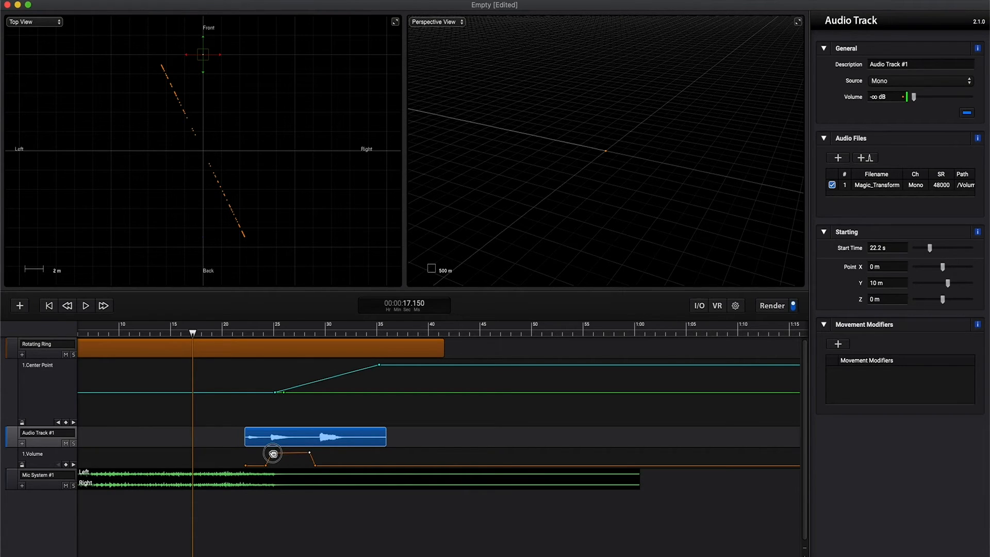
pyautogui.press('space')
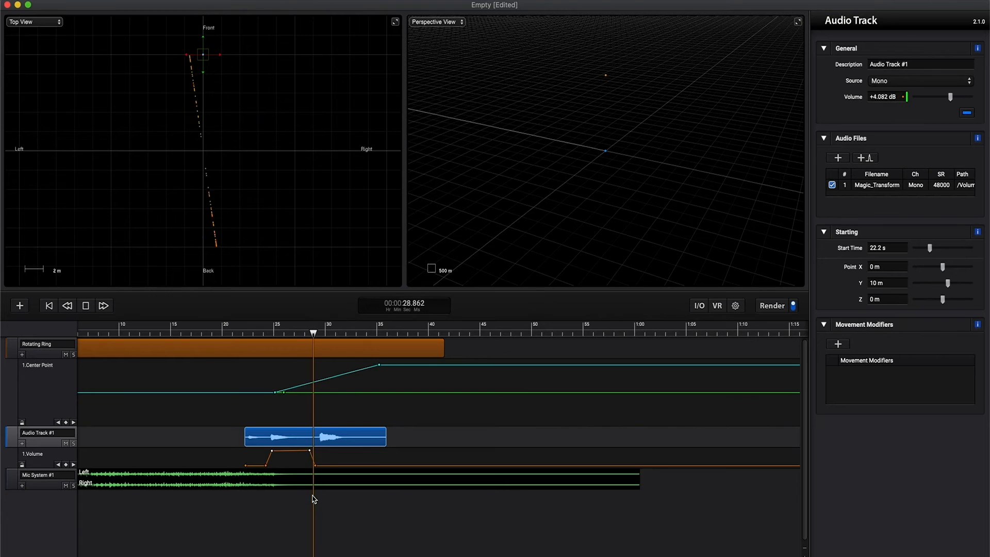
pyautogui.press('space')
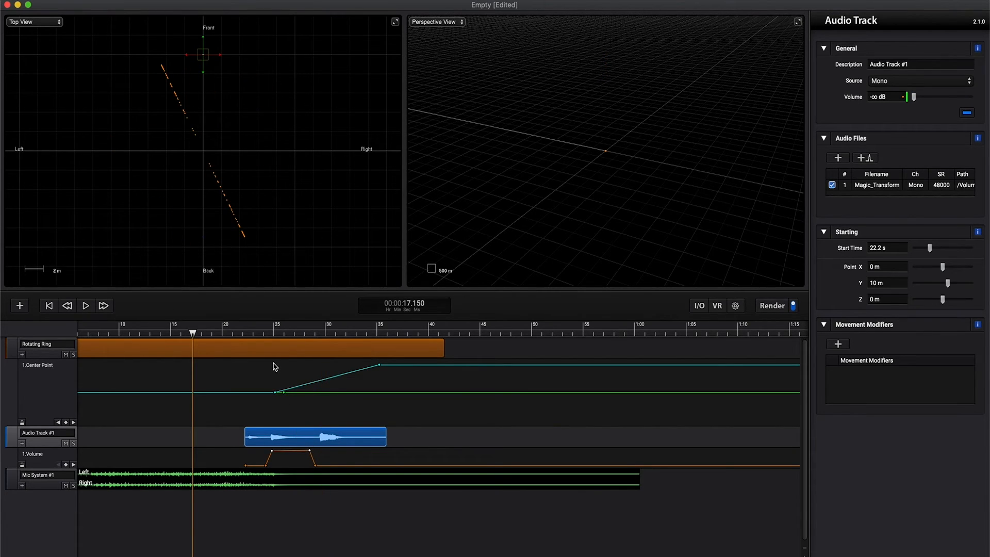
# Align the clip's second burst with the ring's rise at 25 s by moving the clip's start to about 22.53 s.
pyautogui.click(276, 367)
pyautogui.click(274, 330)
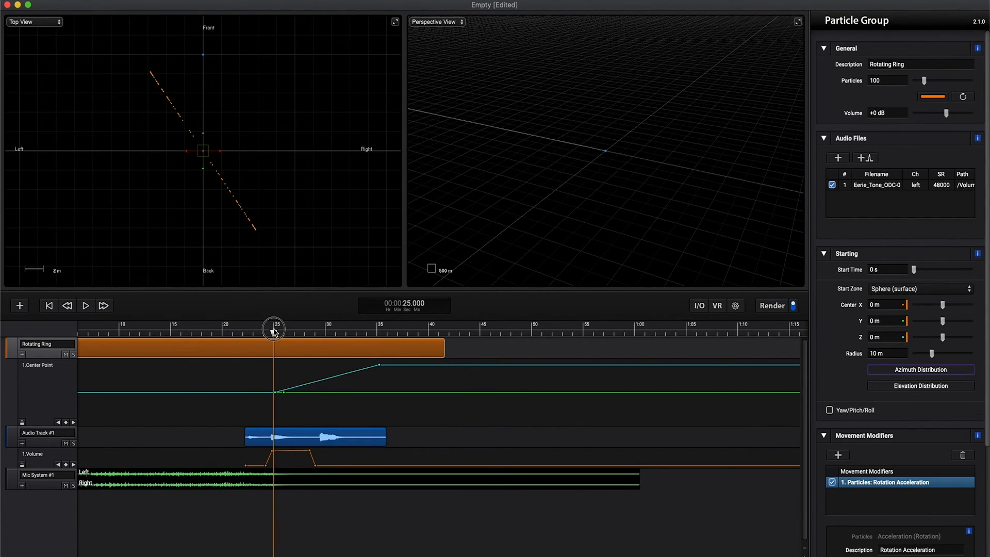
pyautogui.click(797, 556)
pyautogui.click(797, 556)
pyautogui.click(797, 556)
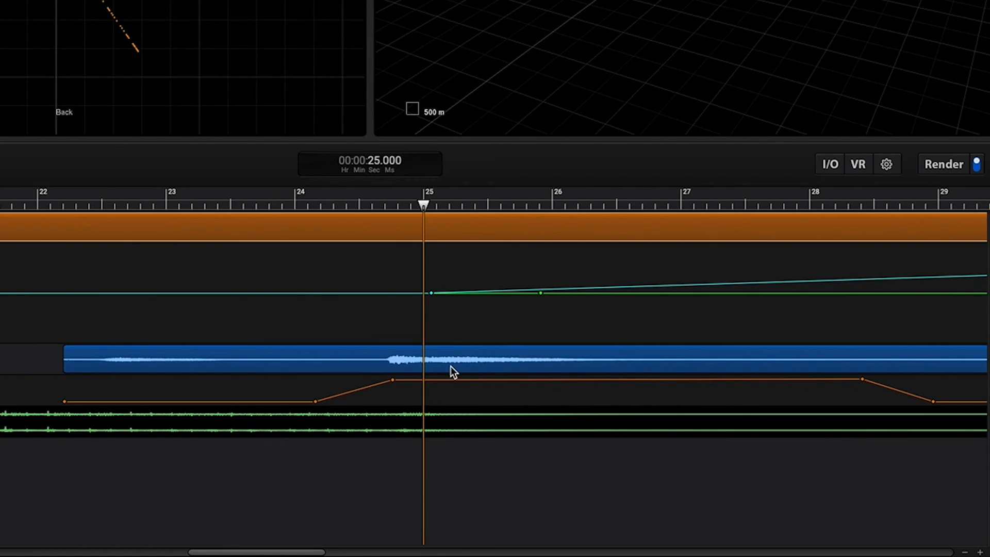
pyautogui.moveTo(450, 365); pyautogui.dragTo(493, 366)
# Adjust the volume envelope to peak at about 25 s and slope down toward its fade-out, and play back from 19 s.
pyautogui.moveTo(436, 379); pyautogui.dragTo(425, 376)
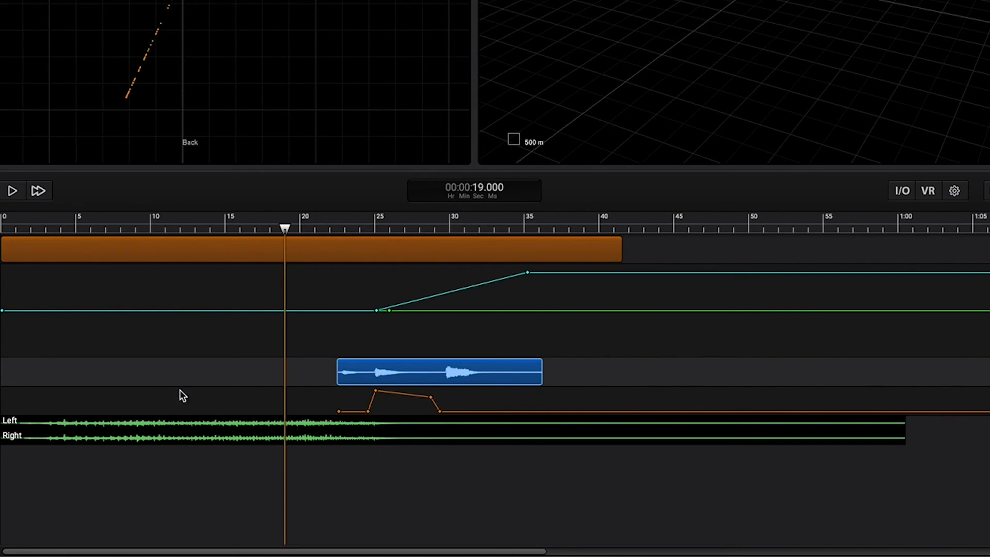
pyautogui.moveTo(450, 401); pyautogui.dragTo(355, 389)
pyautogui.press('space')
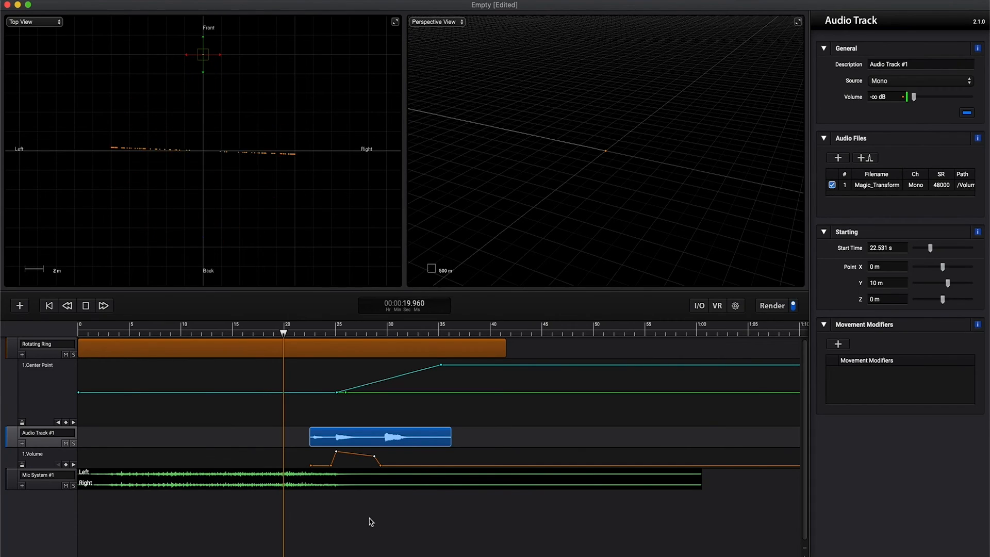